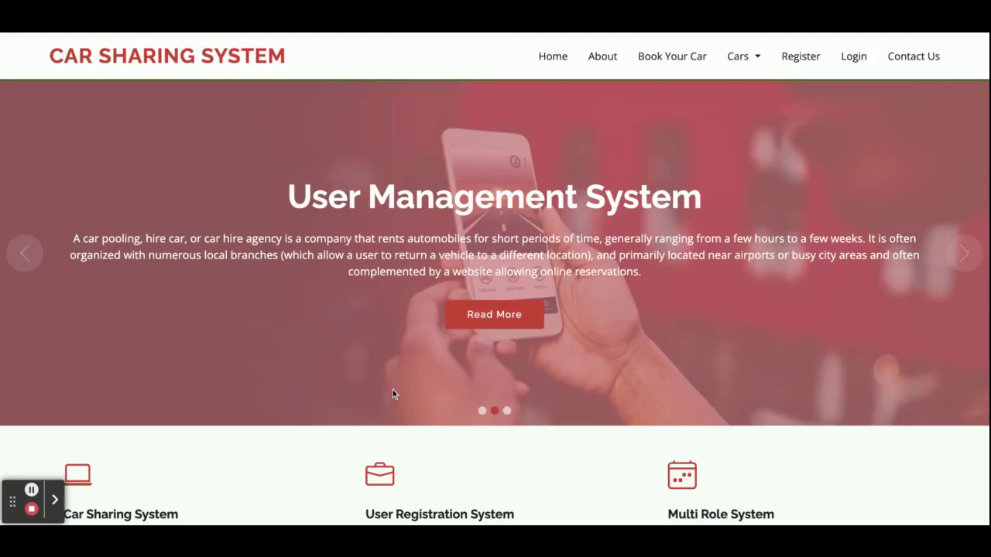
Step: Browse the home page and the About Us page
{"action": "scroll", "coordinate": [495, 302], "scroll_direction": "down", "scroll_amount": 1}
{"action": "scroll", "coordinate": [496, 302], "scroll_direction": "up", "scroll_amount": 1}
{"action": "scroll", "coordinate": [495, 302], "scroll_direction": "down", "scroll_amount": 1}
{"action": "scroll", "coordinate": [495, 302], "scroll_direction": "up", "scroll_amount": 1}
{"action": "scroll", "coordinate": [495, 302], "scroll_direction": "down", "scroll_amount": 7}
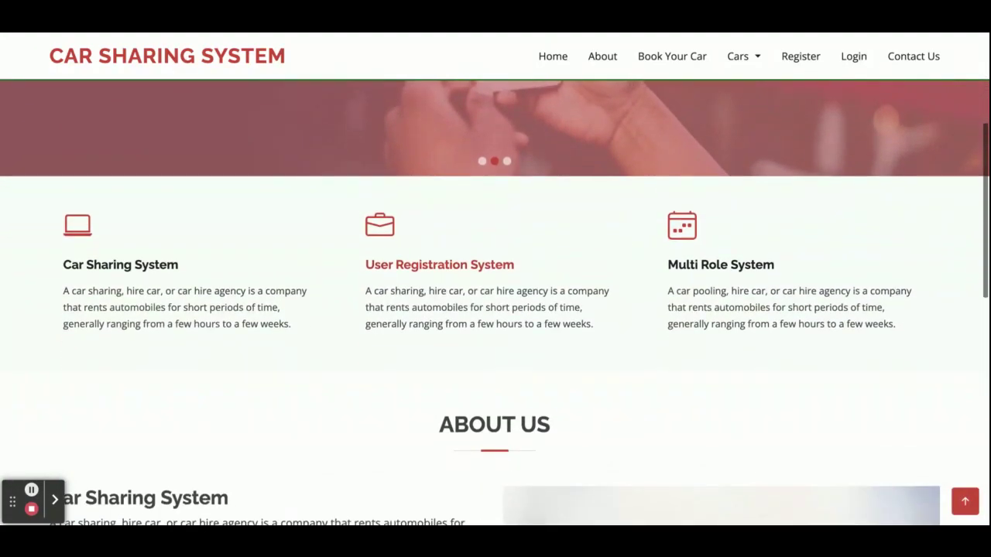
{"action": "scroll", "coordinate": [356, 485], "scroll_direction": "up", "scroll_amount": 8}
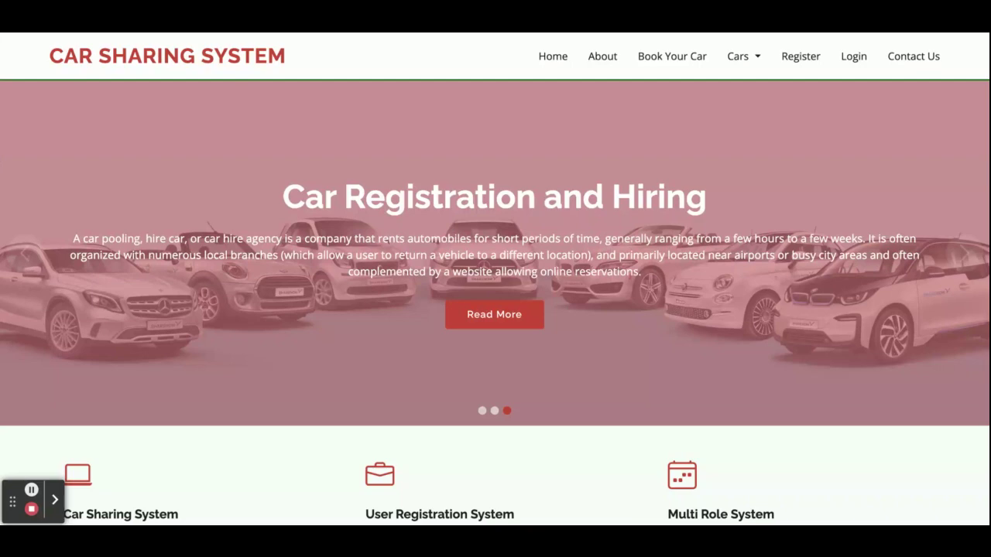
{"action": "scroll", "coordinate": [622, 431], "scroll_direction": "down", "scroll_amount": 15}
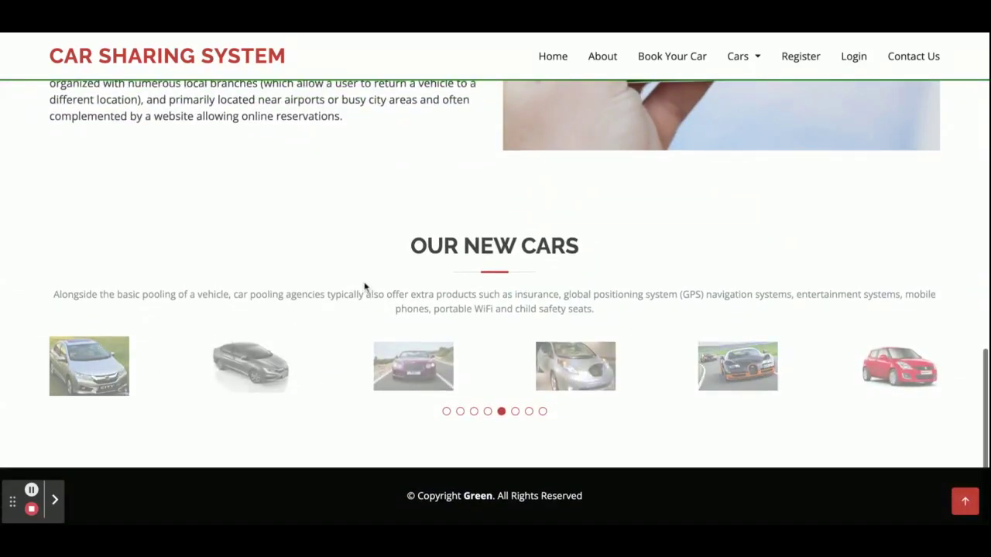
{"action": "scroll", "coordinate": [363, 286], "scroll_direction": "up", "scroll_amount": 15}
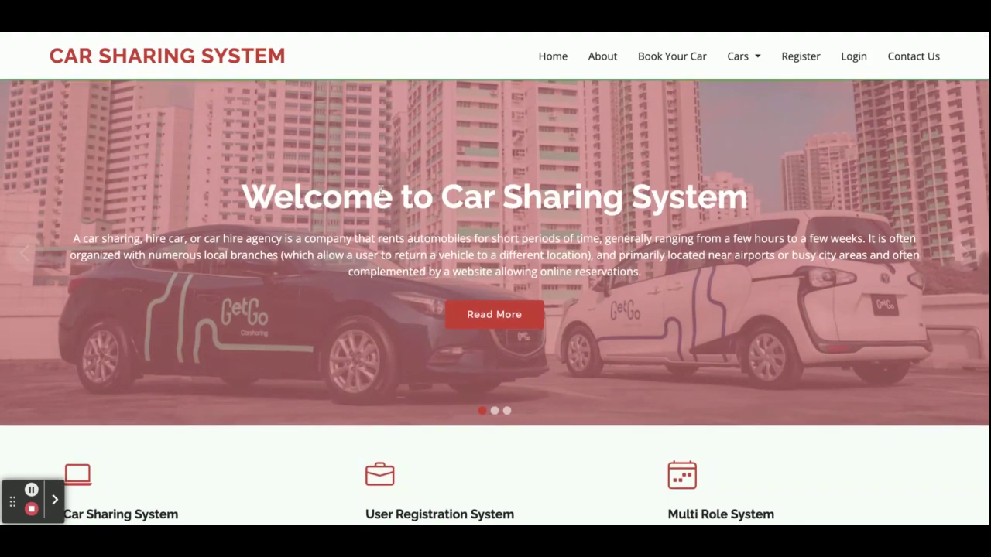
{"action": "scroll", "coordinate": [380, 190], "scroll_direction": "down", "scroll_amount": 15}
{"action": "scroll", "coordinate": [496, 302], "scroll_direction": "up", "scroll_amount": 15}
{"action": "scroll", "coordinate": [495, 301], "scroll_direction": "down", "scroll_amount": 12}
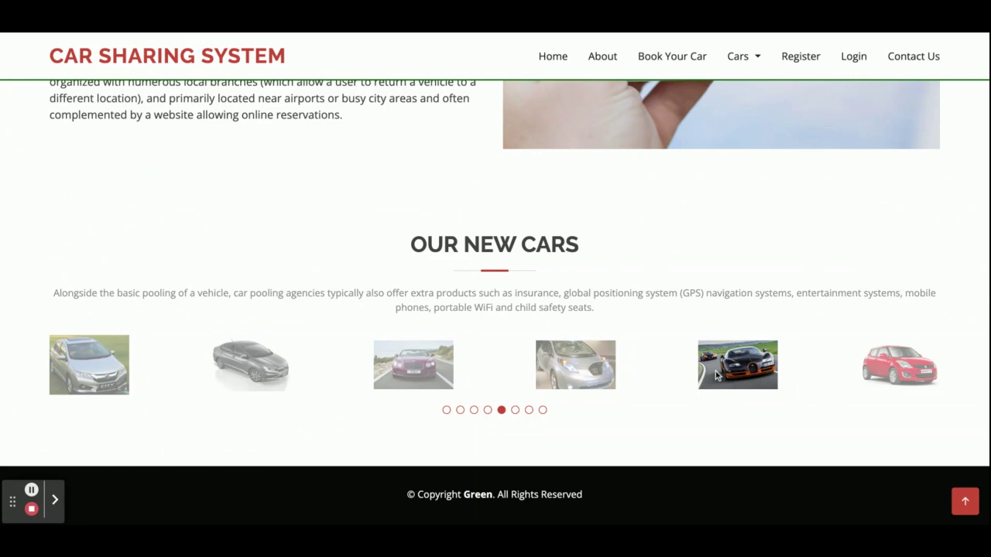
{"action": "scroll", "coordinate": [716, 376], "scroll_direction": "up", "scroll_amount": 15}
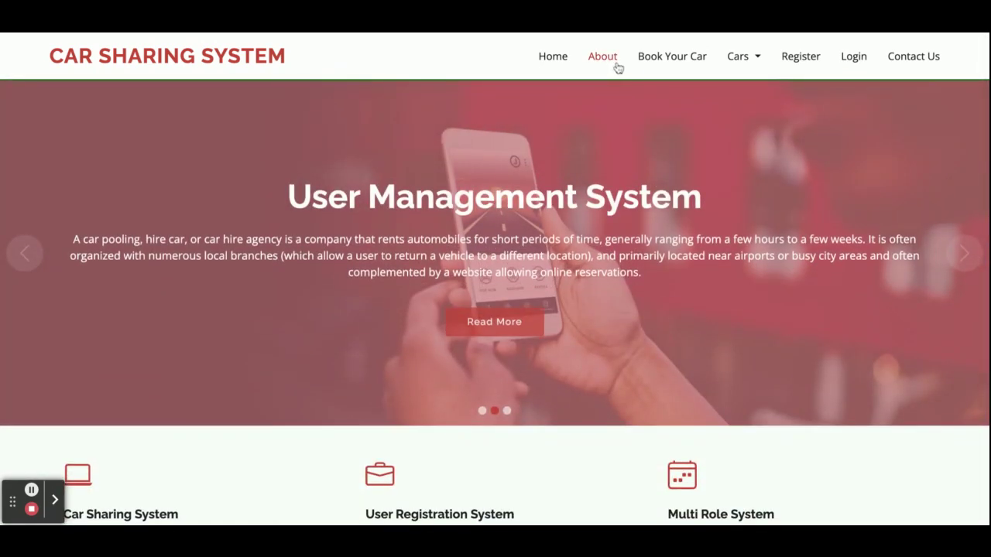
{"action": "left_click", "coordinate": [617, 66]}
{"action": "scroll", "coordinate": [471, 281], "scroll_direction": "down", "scroll_amount": 2}
{"action": "scroll", "coordinate": [475, 282], "scroll_direction": "up", "scroll_amount": 2}
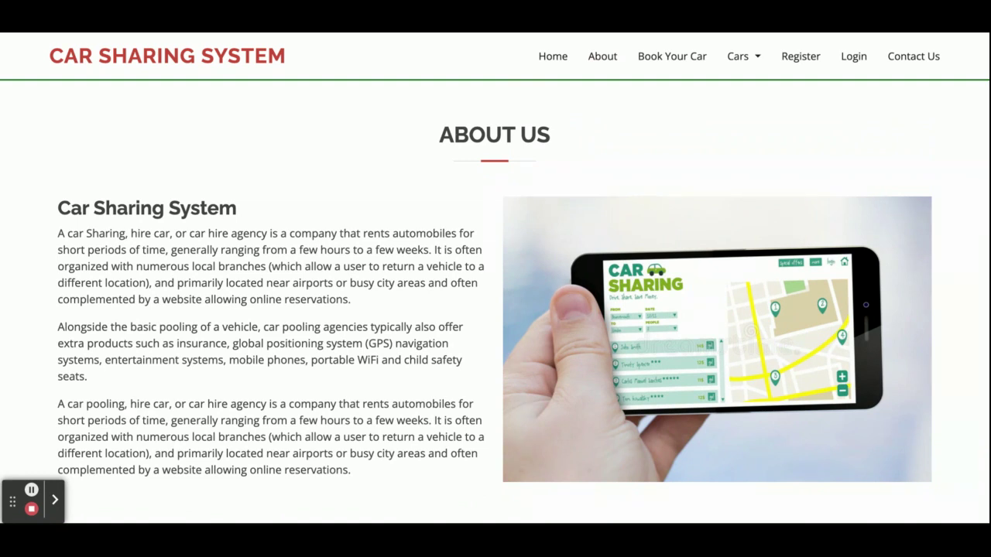
Step: In the Book Your Car form, enter From 'noida' and To 'delhi'
{"action": "left_click", "coordinate": [655, 68]}
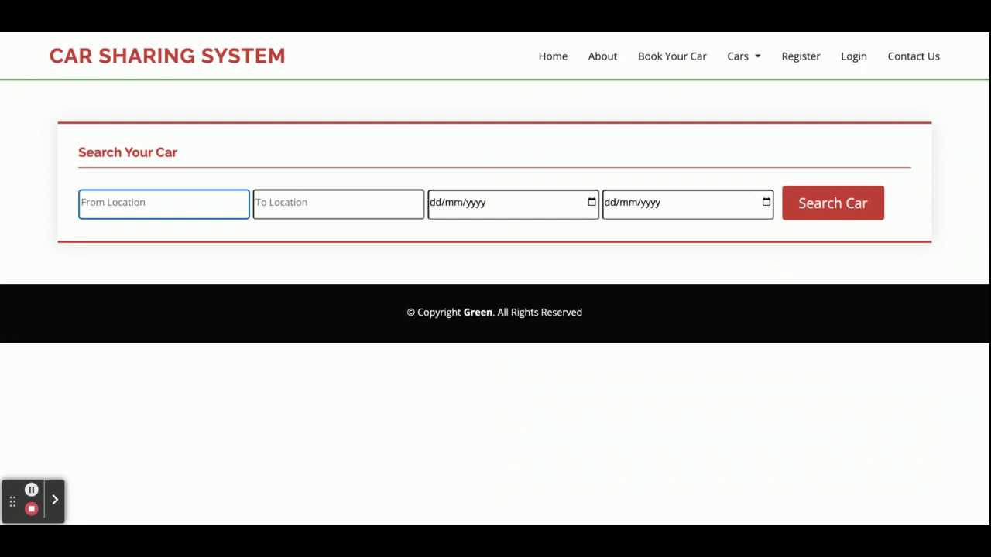
{"action": "type", "text": "noida"}
{"action": "left_click", "coordinate": [287, 206]}
{"action": "type", "text": "de;hi"}
{"action": "key", "text": "BackSpace"}
{"action": "key", "text": "BackSpace"}
{"action": "key", "text": "BackSpace"}
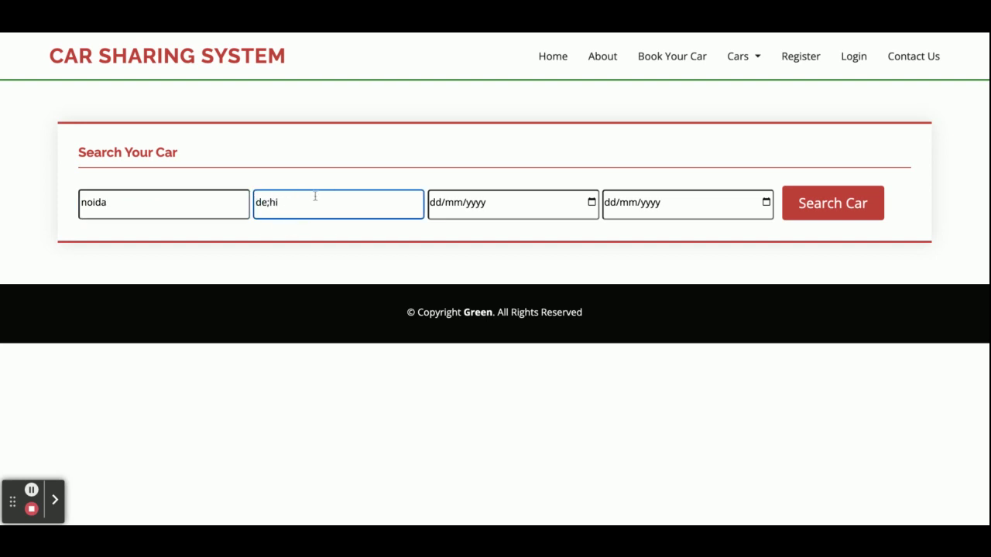
{"action": "type", "text": "lhi"}
Step: Search cars for 16/02/2023 to 18/02/2023 and book the Baleno RX1 from the results
{"action": "left_click", "coordinate": [593, 203]}
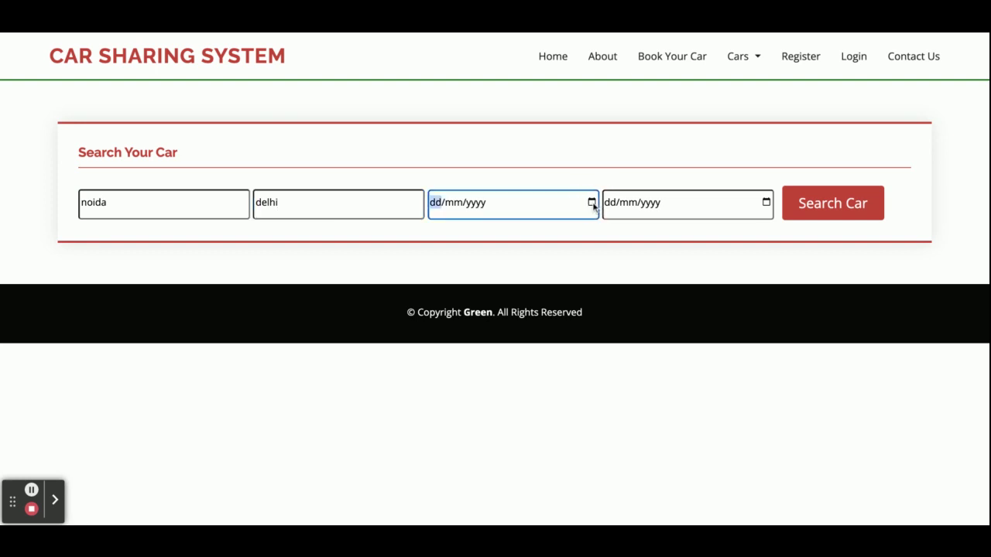
{"action": "left_click", "coordinate": [643, 237]}
{"action": "left_click", "coordinate": [770, 204]}
{"action": "left_click", "coordinate": [797, 269]}
{"action": "left_click", "coordinate": [845, 205]}
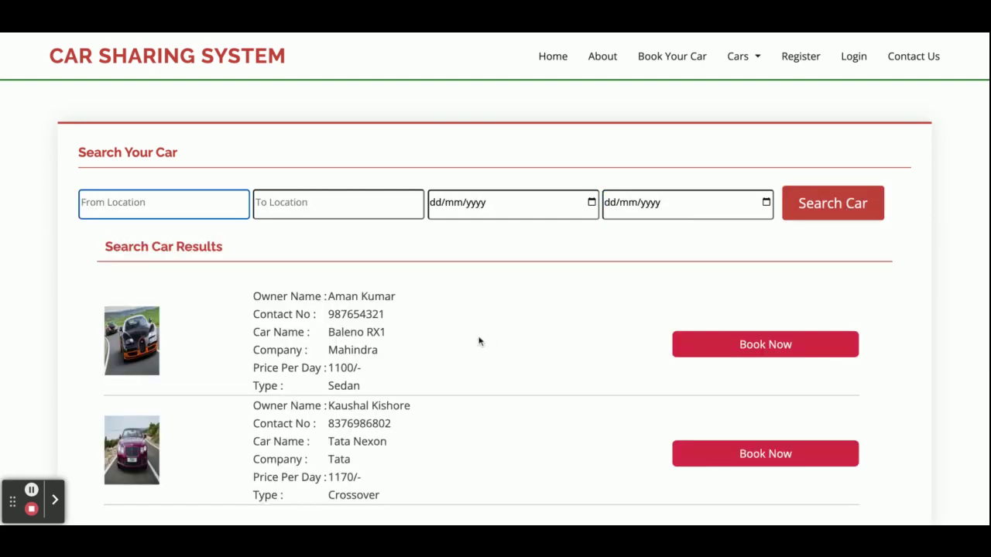
{"action": "scroll", "coordinate": [478, 340], "scroll_direction": "down", "scroll_amount": 2}
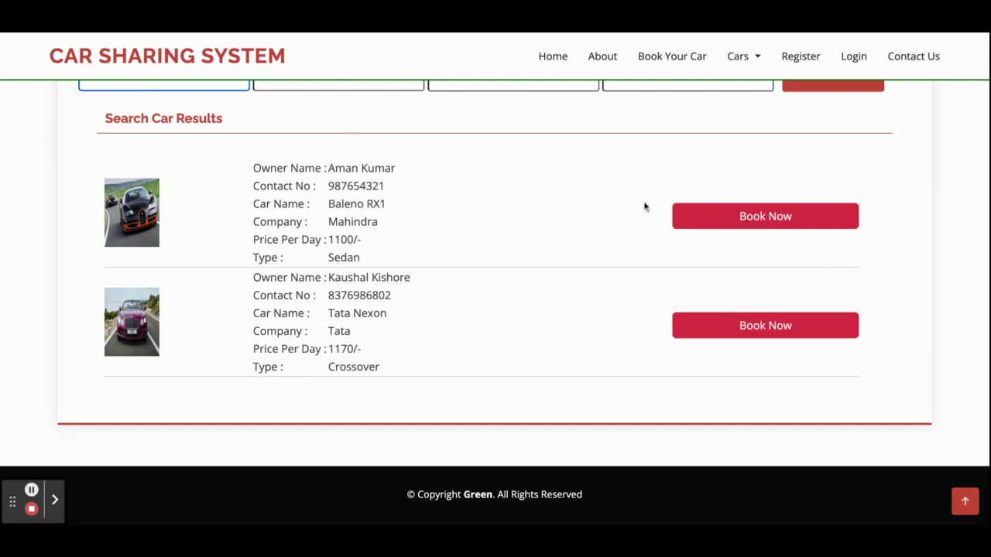
{"action": "left_click", "coordinate": [751, 220]}
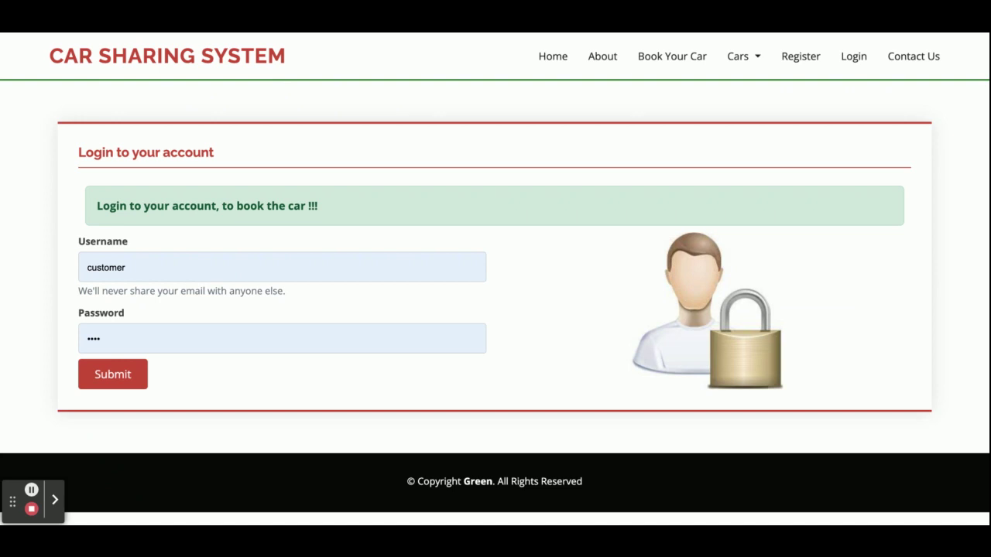
Step: Browse Cars > All Cars and choose to book the Swift Dezire
{"action": "left_click", "coordinate": [738, 56]}
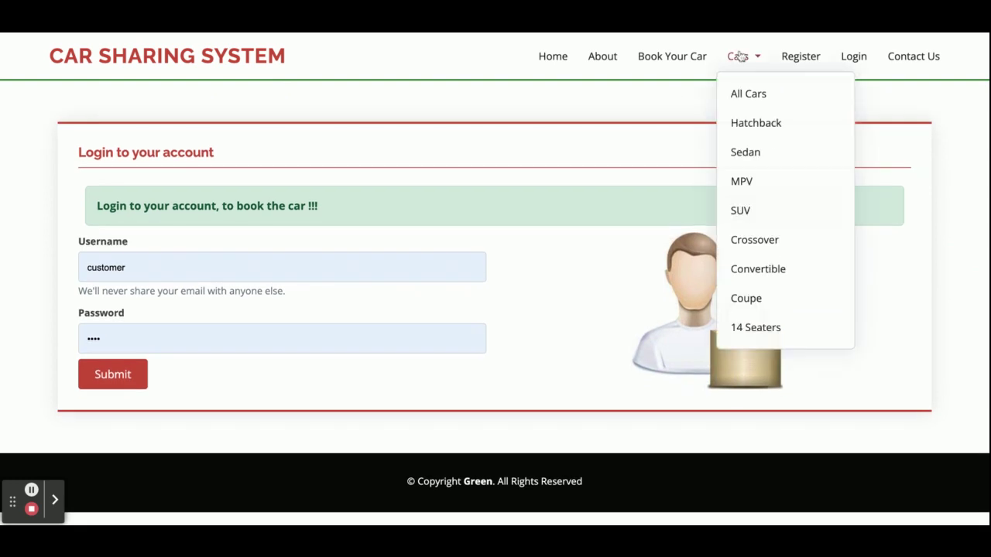
{"action": "left_click", "coordinate": [740, 93]}
{"action": "scroll", "coordinate": [569, 258], "scroll_direction": "down", "scroll_amount": 3}
{"action": "scroll", "coordinate": [569, 258], "scroll_direction": "up", "scroll_amount": 3}
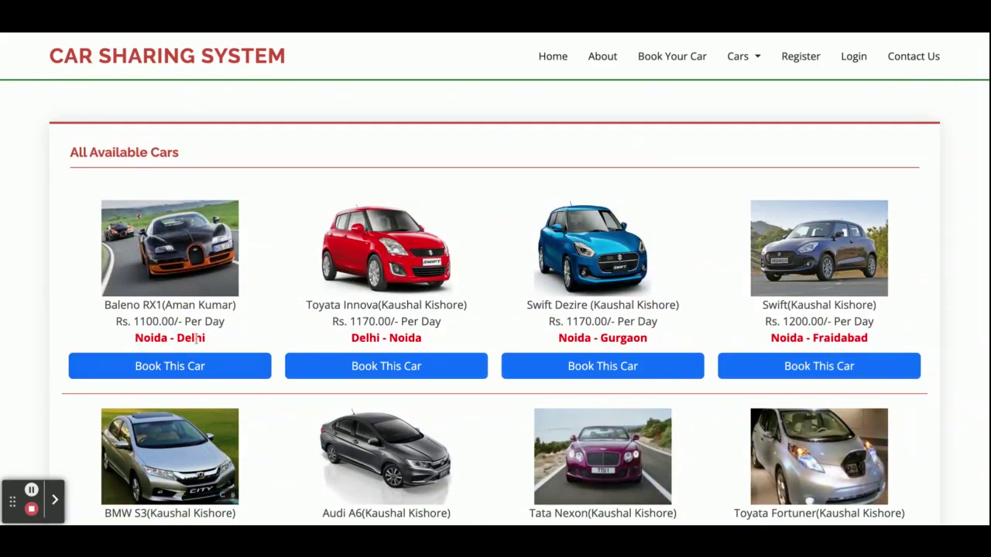
{"action": "scroll", "coordinate": [724, 346], "scroll_direction": "down", "scroll_amount": 3}
{"action": "scroll", "coordinate": [726, 343], "scroll_direction": "up", "scroll_amount": 3}
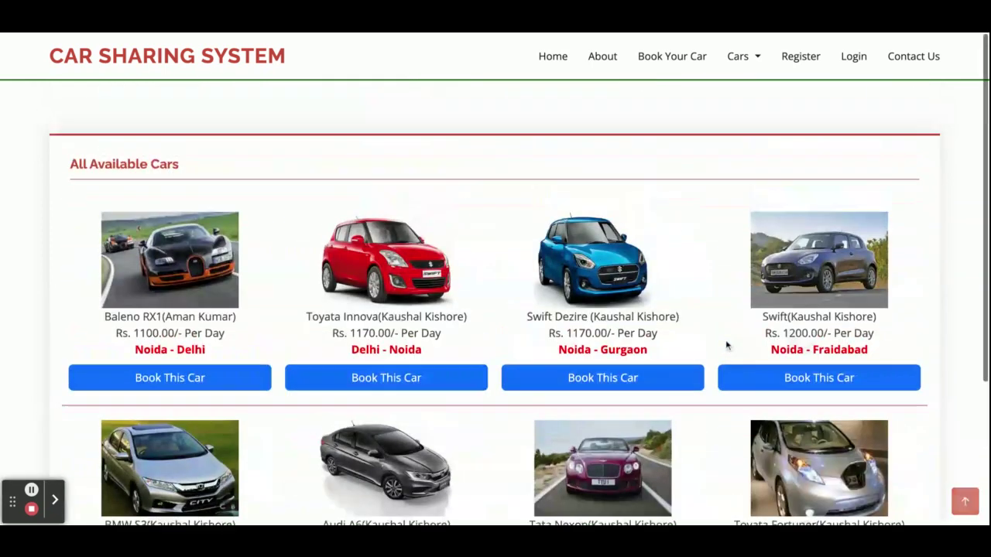
{"action": "left_click", "coordinate": [614, 370]}
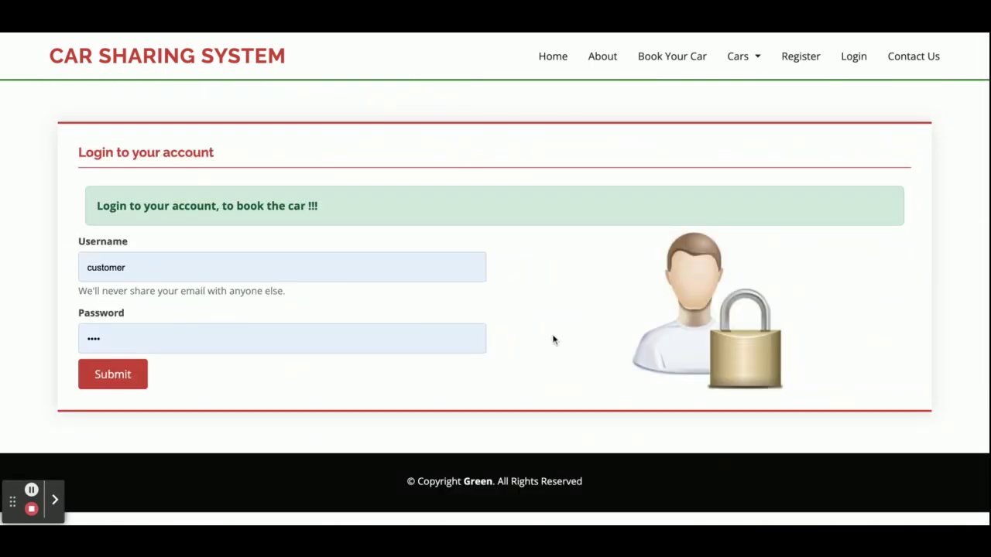
Step: Look over the empty registration form, then go back to the login page
{"action": "left_click", "coordinate": [781, 60]}
{"action": "scroll", "coordinate": [630, 245], "scroll_direction": "down", "scroll_amount": 3}
{"action": "scroll", "coordinate": [630, 245], "scroll_direction": "up", "scroll_amount": 3}
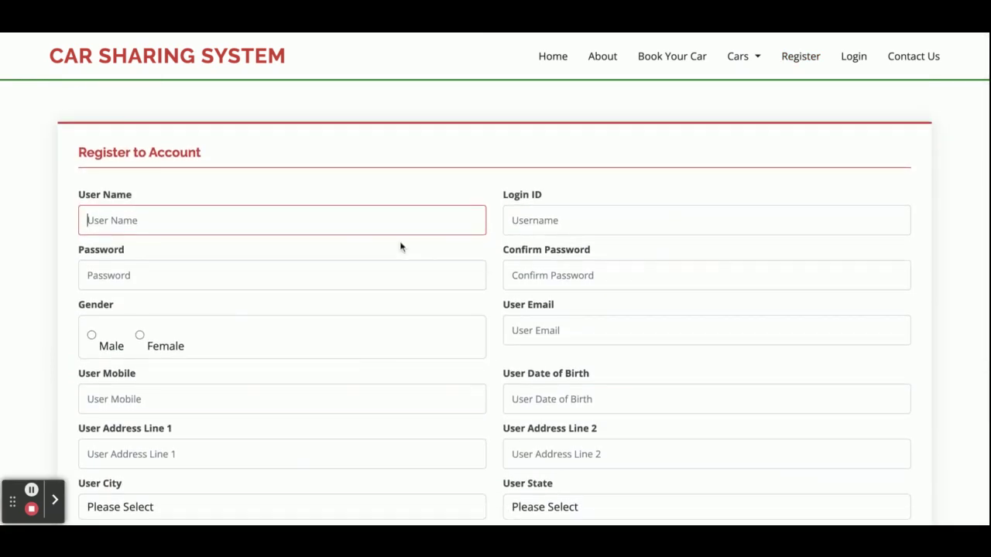
{"action": "scroll", "coordinate": [343, 267], "scroll_direction": "down", "scroll_amount": 1}
{"action": "scroll", "coordinate": [342, 267], "scroll_direction": "down", "scroll_amount": 2}
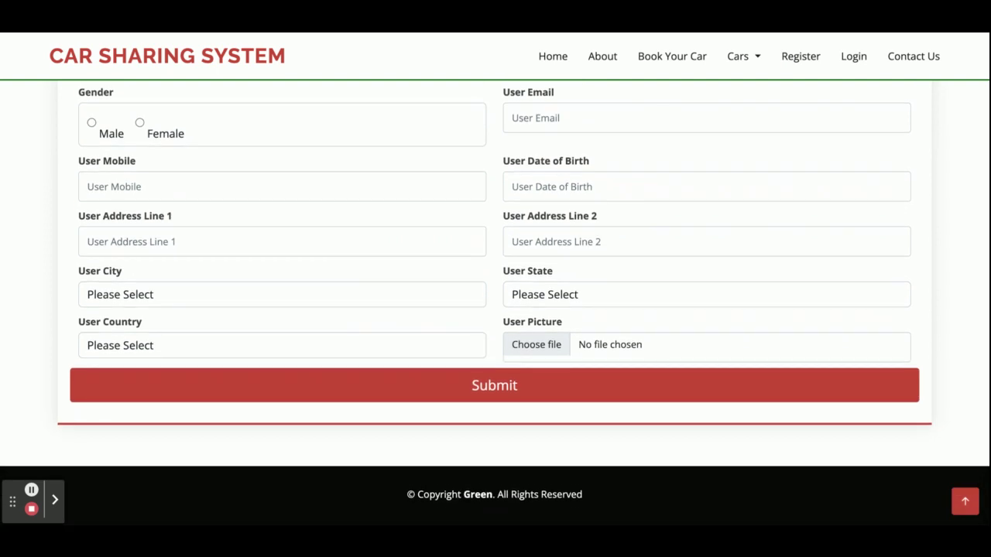
{"action": "scroll", "coordinate": [496, 294], "scroll_direction": "up", "scroll_amount": 4}
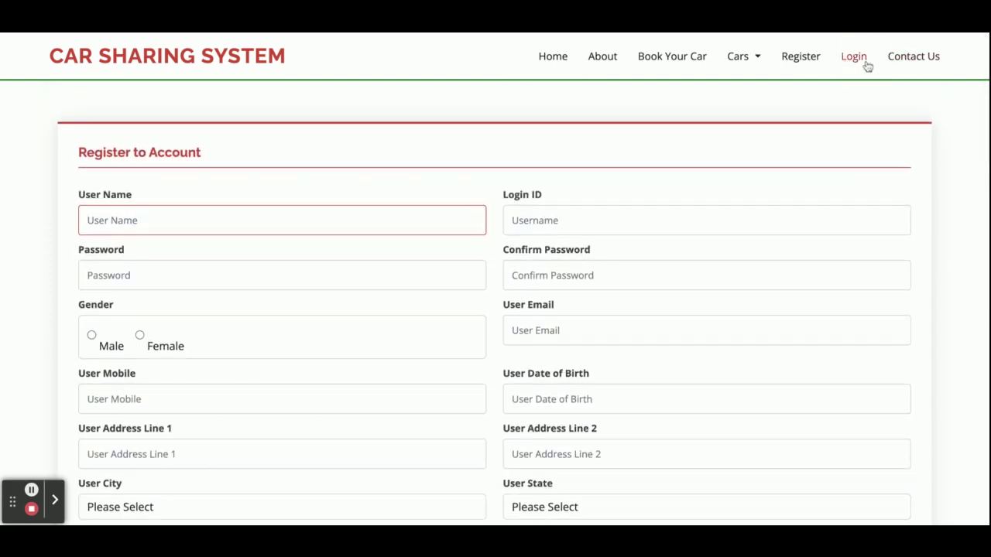
{"action": "left_click", "coordinate": [866, 63]}
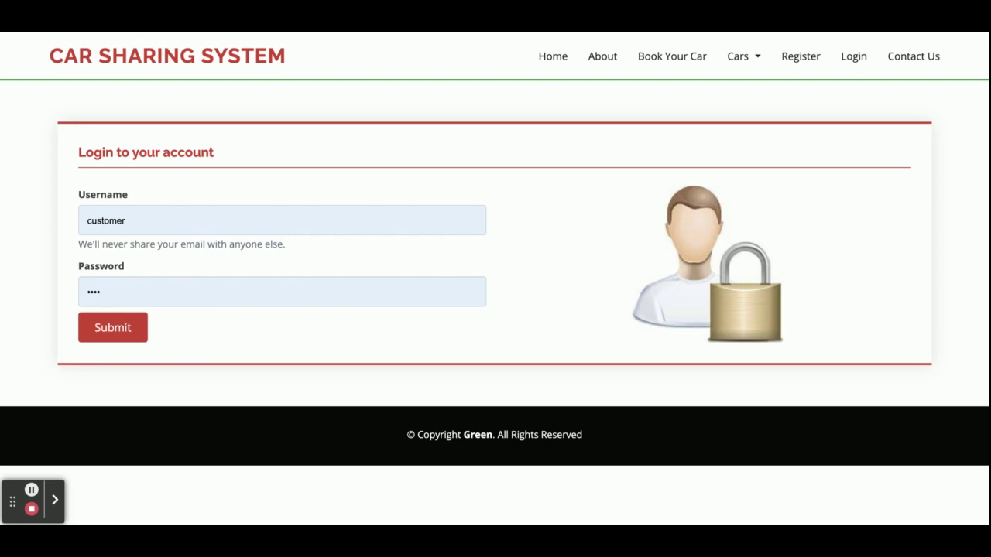
Step: Visit the Contact Us and About Us pages, then return to the login page
{"action": "left_click", "coordinate": [898, 58]}
{"action": "scroll", "coordinate": [749, 218], "scroll_direction": "down", "scroll_amount": 3}
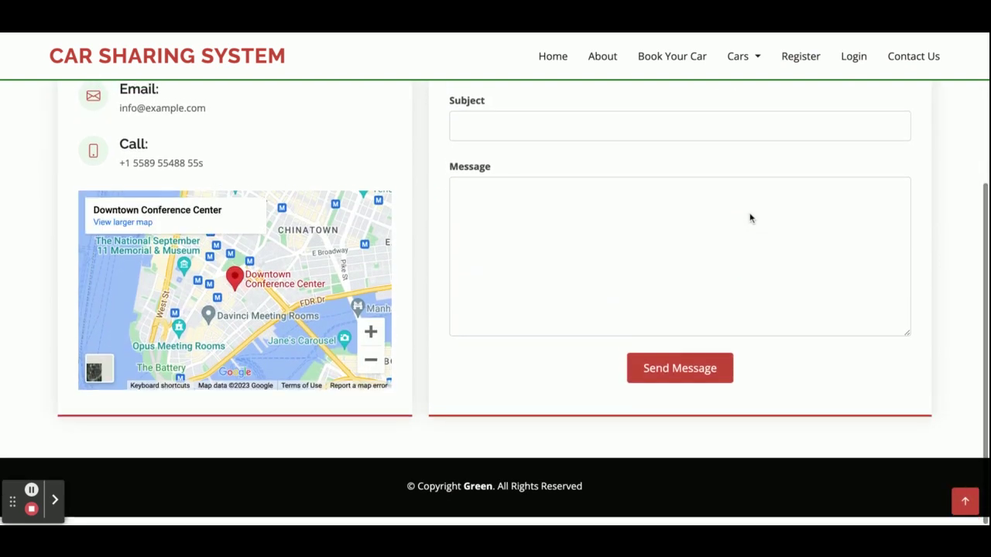
{"action": "scroll", "coordinate": [749, 218], "scroll_direction": "up", "scroll_amount": 3}
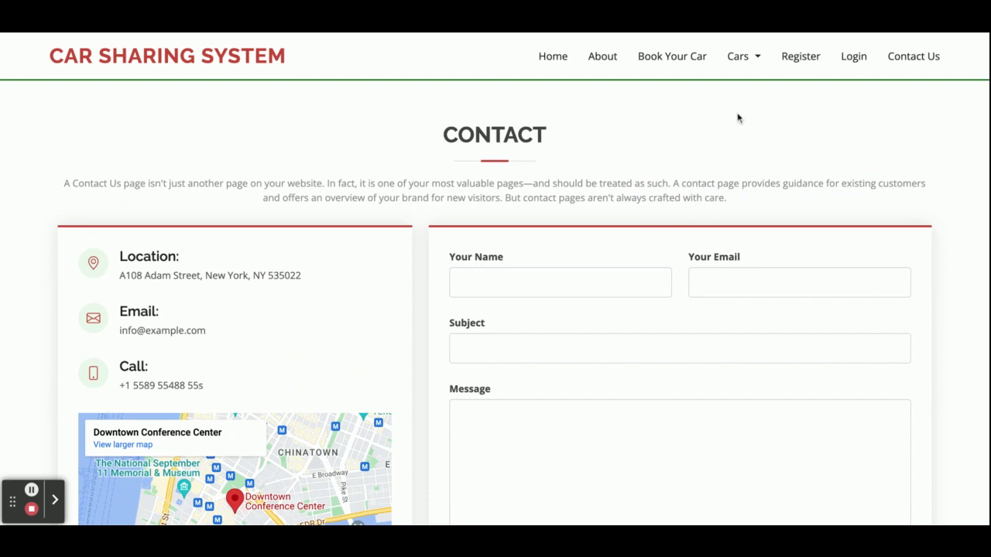
{"action": "left_click", "coordinate": [603, 62]}
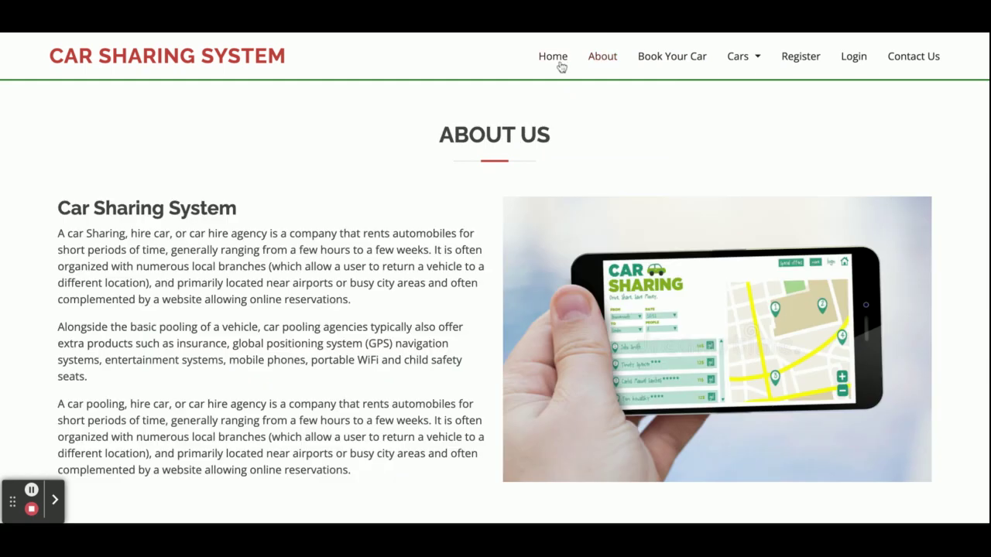
{"action": "left_click", "coordinate": [854, 58]}
Step: Log in as 'admin' with the admin password and open the all-cars report
{"action": "double_click", "coordinate": [260, 217]}
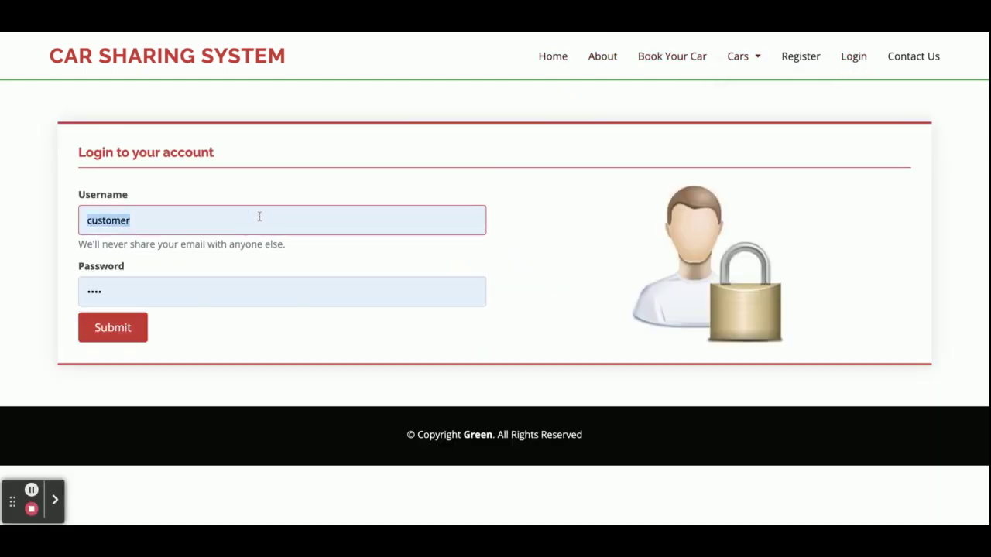
{"action": "type", "text": "admin"}
{"action": "key", "text": "Tab"}
{"action": "type", "text": "123"}
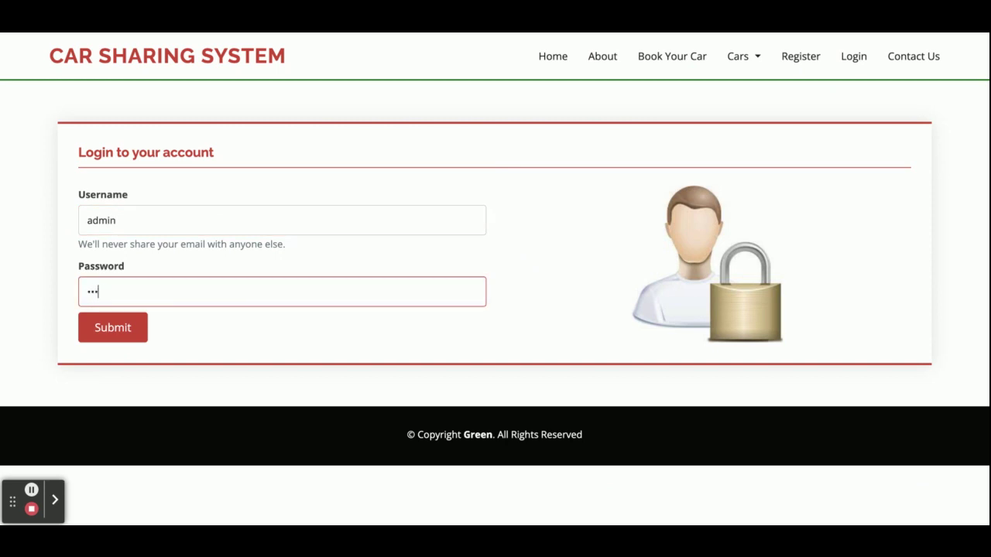
{"action": "key", "text": "Return"}
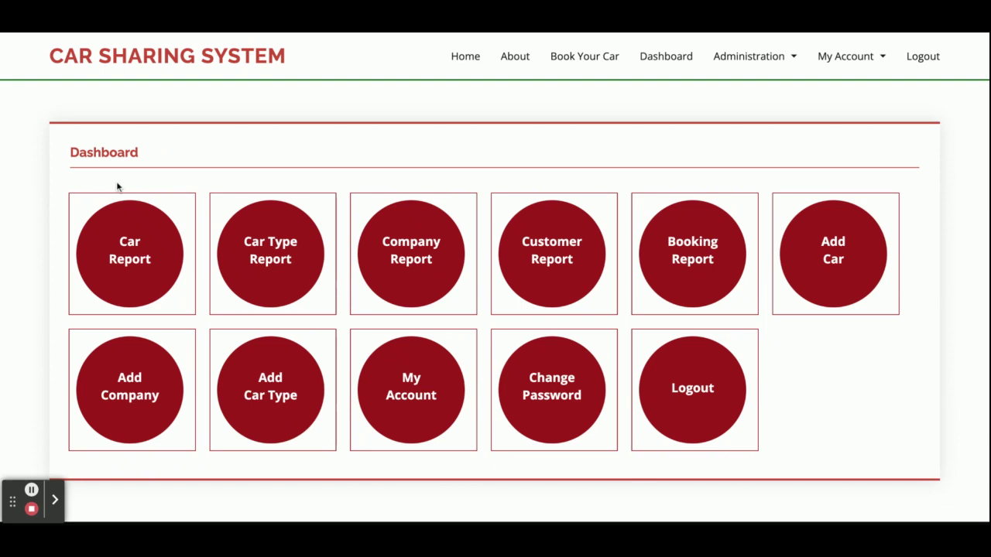
{"action": "left_click", "coordinate": [109, 265]}
Step: Review the all-cars report and the Baleno RX1 edit form, then return to Dashboard
{"action": "scroll", "coordinate": [311, 308], "scroll_direction": "down", "scroll_amount": 2}
{"action": "scroll", "coordinate": [310, 309], "scroll_direction": "down", "scroll_amount": 1}
{"action": "scroll", "coordinate": [309, 255], "scroll_direction": "up", "scroll_amount": 3}
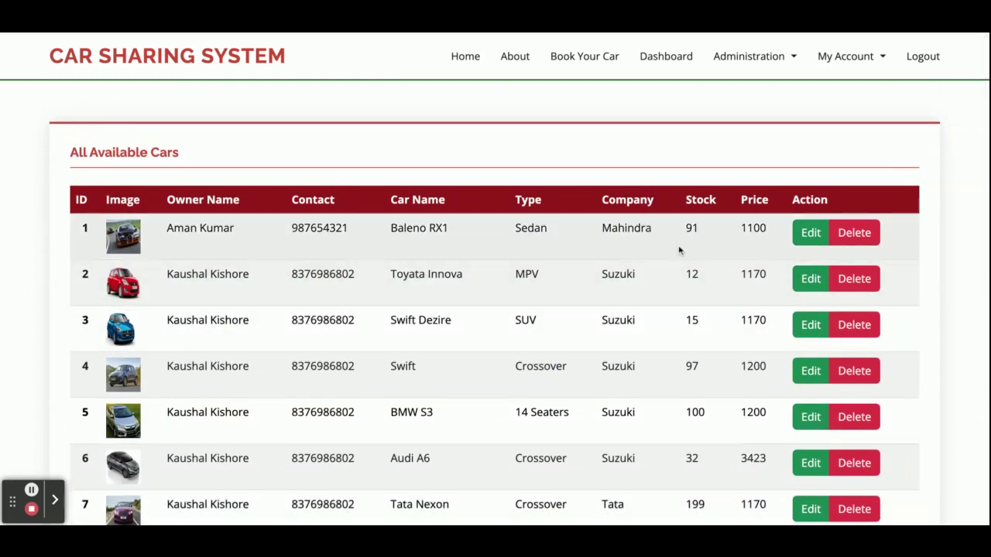
{"action": "left_click", "coordinate": [810, 240]}
{"action": "scroll", "coordinate": [577, 367], "scroll_direction": "down", "scroll_amount": 3}
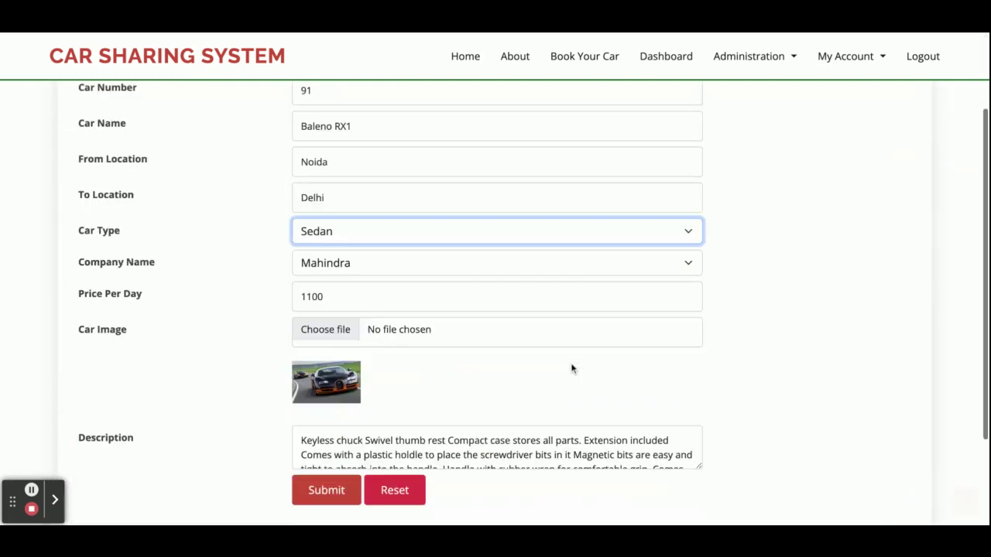
{"action": "scroll", "coordinate": [572, 369], "scroll_direction": "up", "scroll_amount": 3}
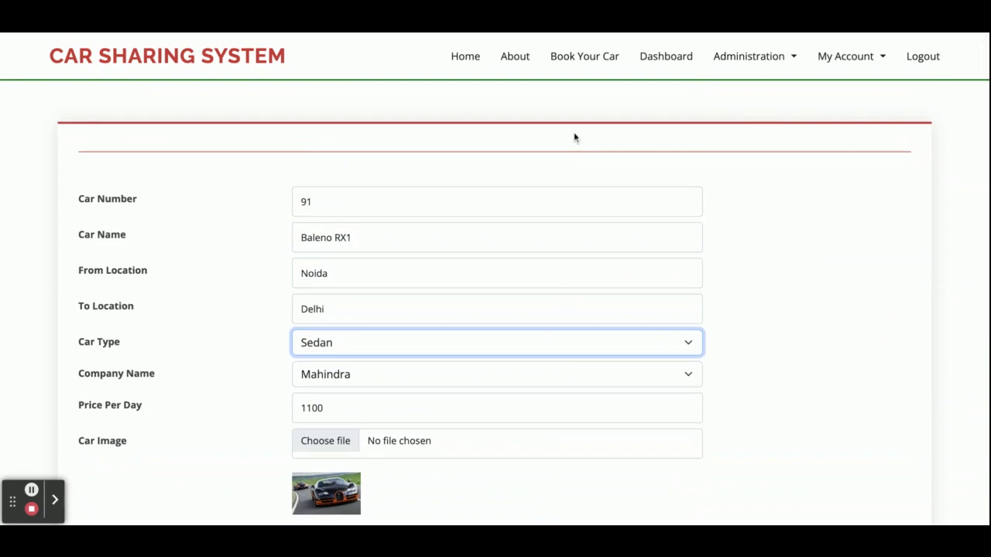
{"action": "left_click", "coordinate": [659, 56]}
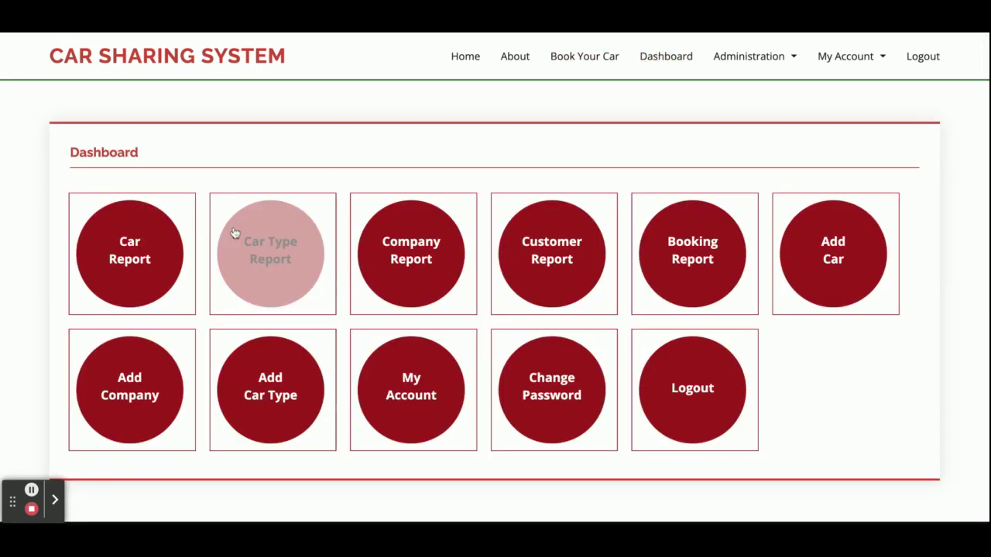
Step: Check the car type report and the company report
{"action": "left_click", "coordinate": [270, 271]}
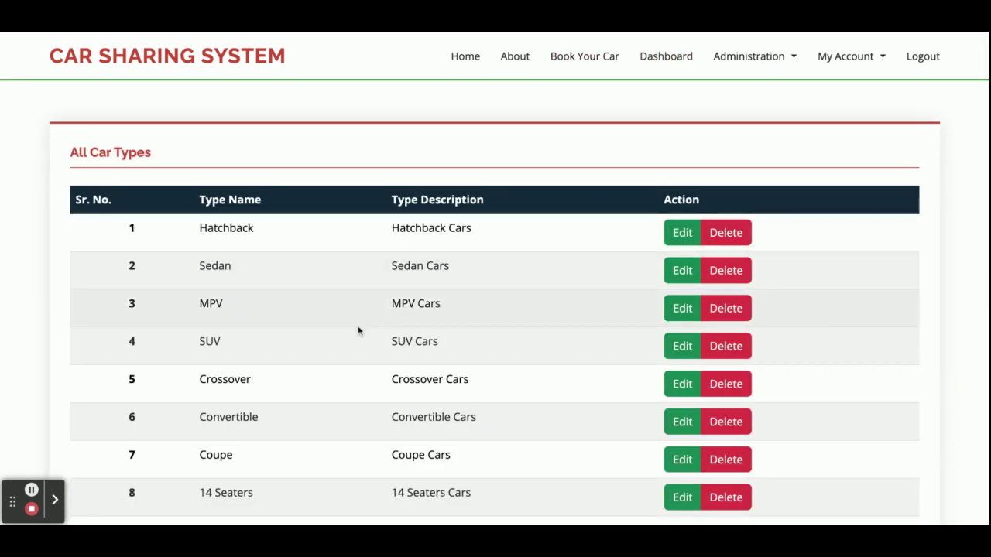
{"action": "scroll", "coordinate": [358, 323], "scroll_direction": "down", "scroll_amount": 3}
{"action": "scroll", "coordinate": [357, 331], "scroll_direction": "up", "scroll_amount": 2}
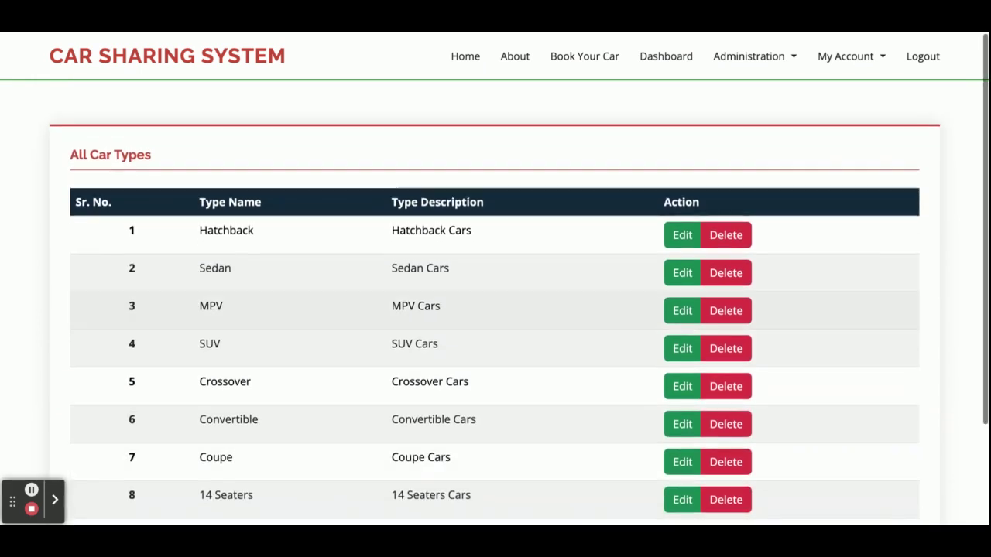
{"action": "left_click", "coordinate": [667, 56]}
{"action": "left_click", "coordinate": [415, 268]}
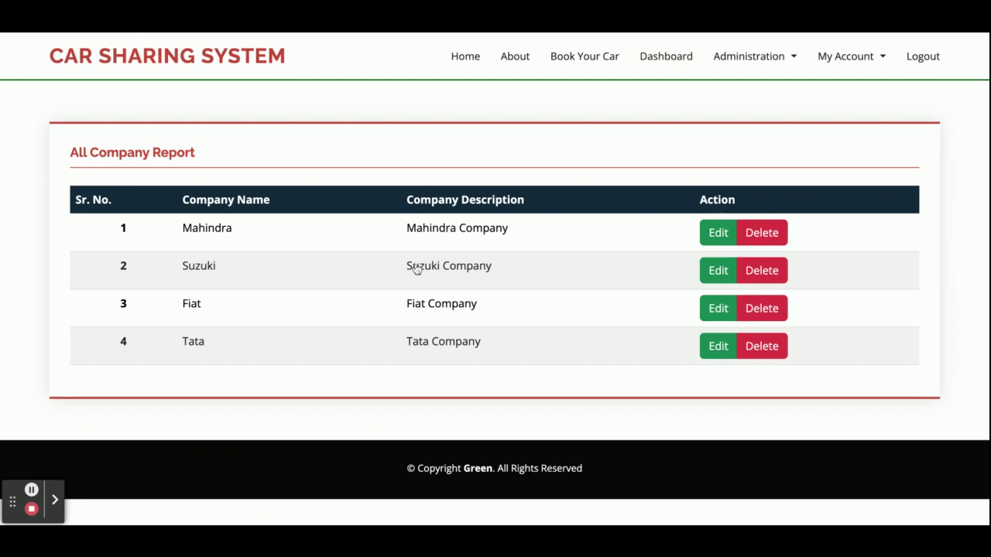
{"action": "left_click", "coordinate": [751, 58]}
{"action": "left_click", "coordinate": [684, 69]}
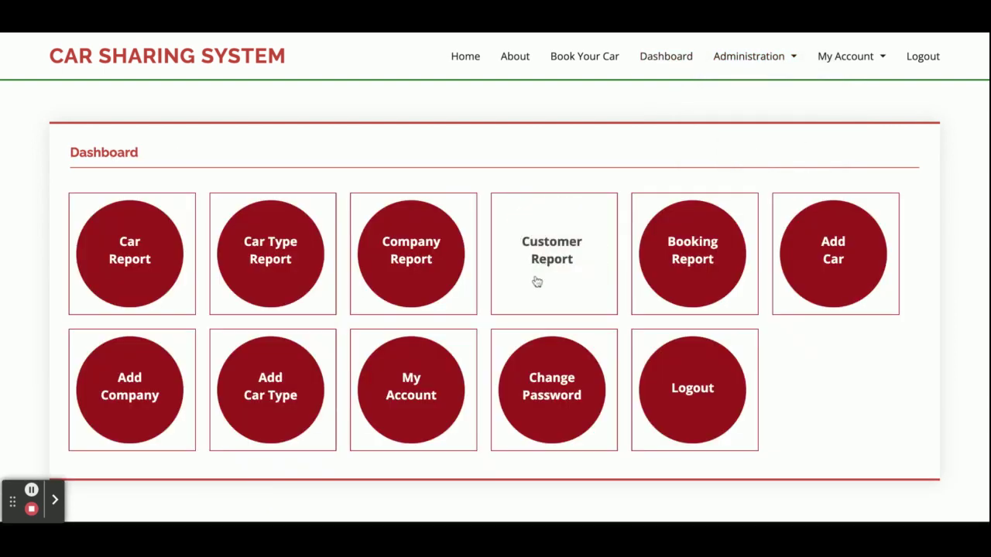
Step: Check the customer report, the booking report and booking 9's Swift Dezire details
{"action": "left_click", "coordinate": [536, 282]}
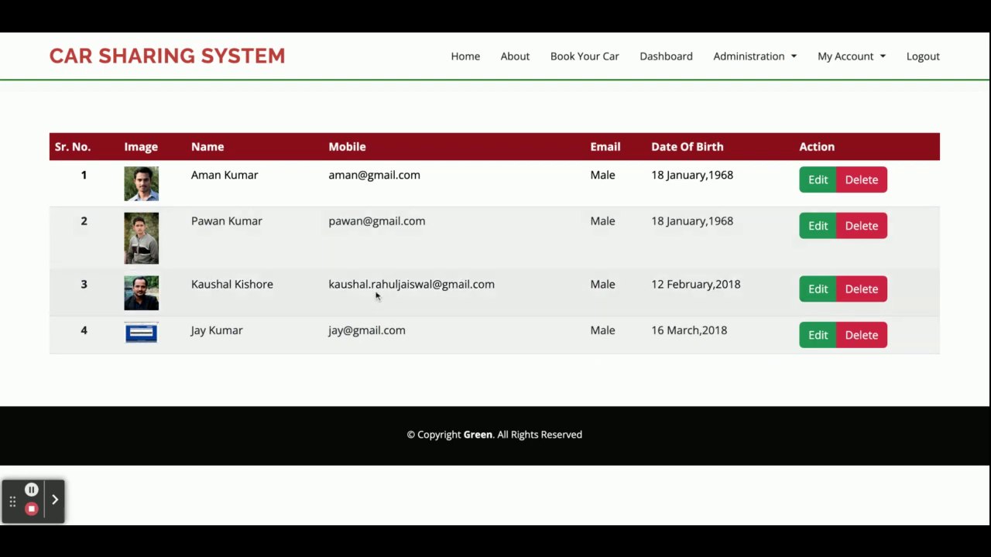
{"action": "left_click", "coordinate": [643, 70]}
{"action": "left_click", "coordinate": [702, 272]}
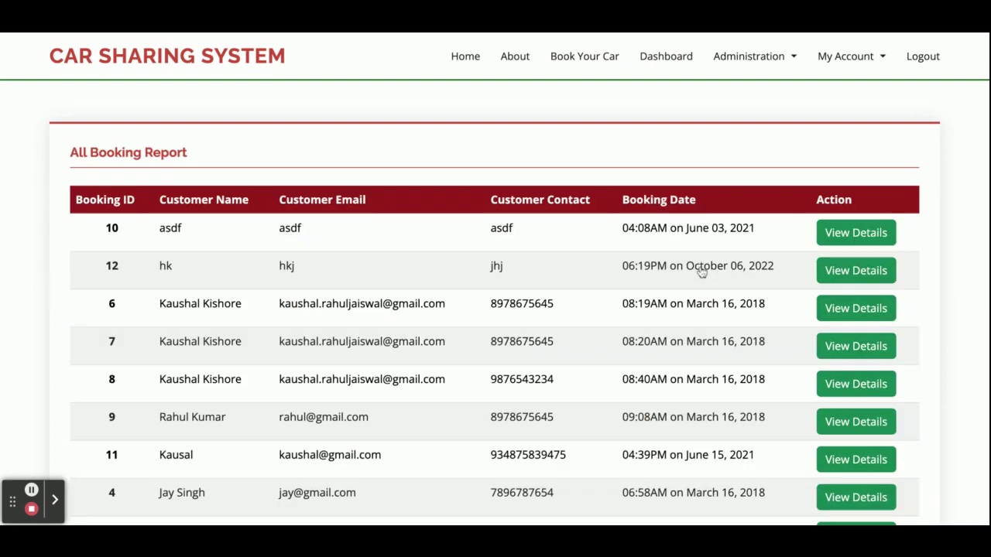
{"action": "scroll", "coordinate": [626, 343], "scroll_direction": "down", "scroll_amount": 3}
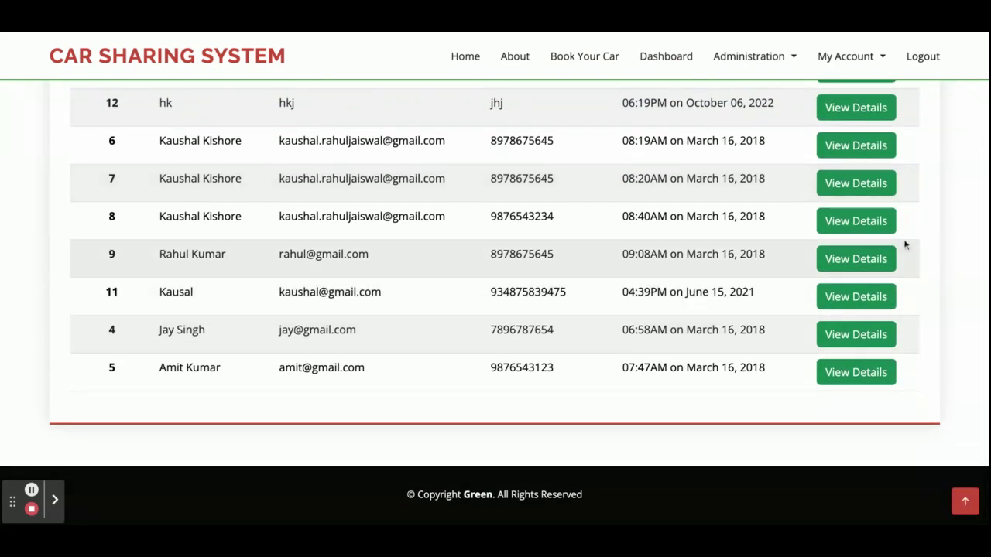
{"action": "left_click", "coordinate": [855, 259]}
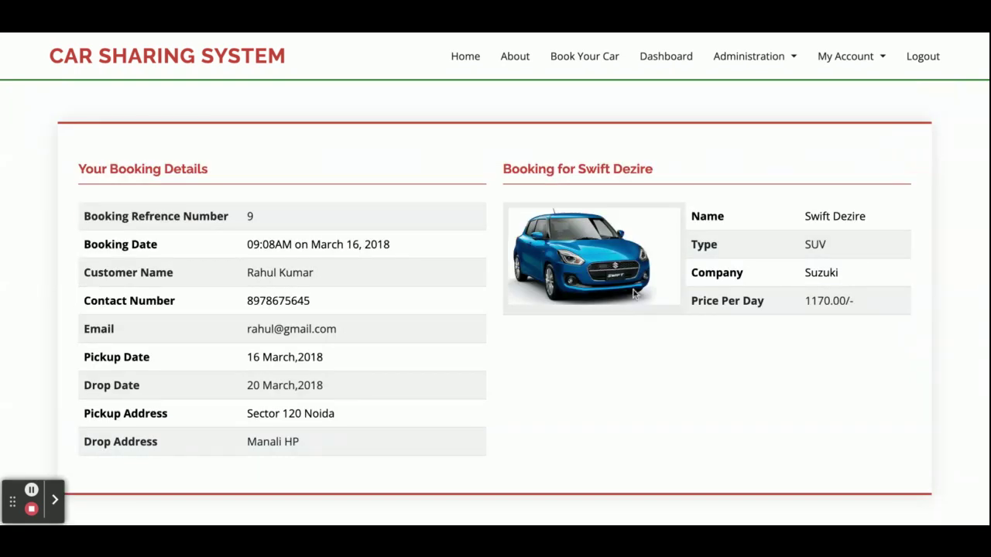
{"action": "scroll", "coordinate": [634, 293], "scroll_direction": "down", "scroll_amount": 3}
{"action": "scroll", "coordinate": [619, 314], "scroll_direction": "up", "scroll_amount": 3}
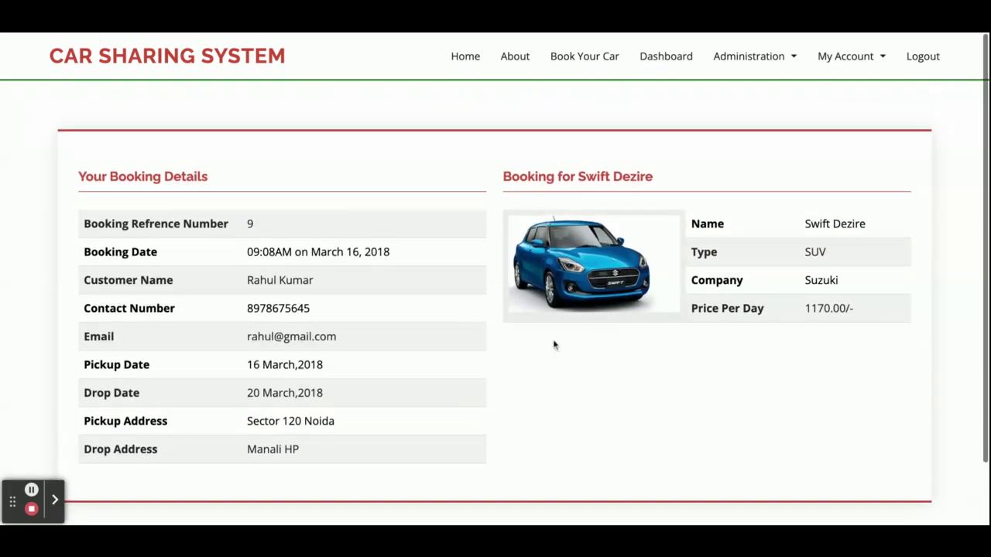
{"action": "left_click", "coordinate": [665, 59]}
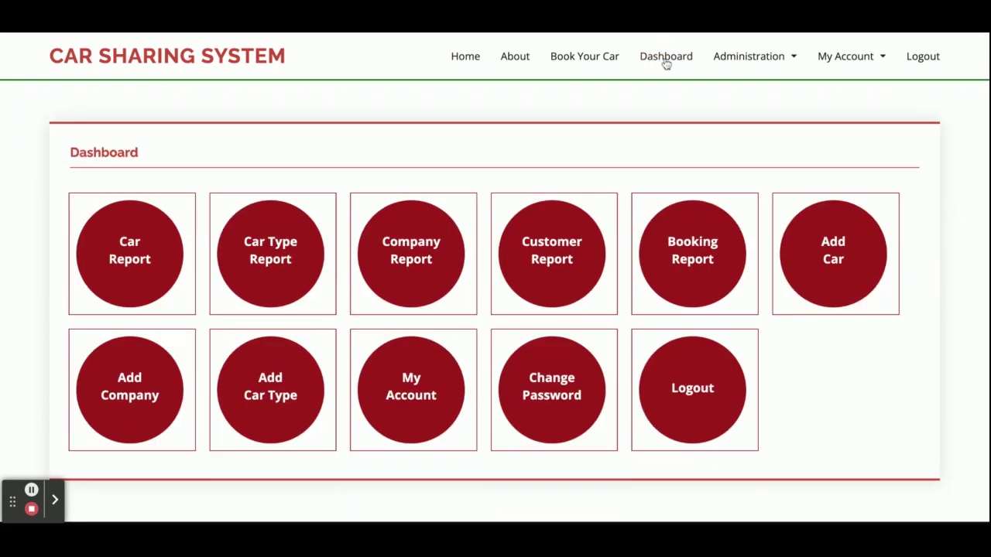
{"action": "left_click", "coordinate": [831, 261]}
{"action": "scroll", "coordinate": [531, 326], "scroll_direction": "down", "scroll_amount": 3}
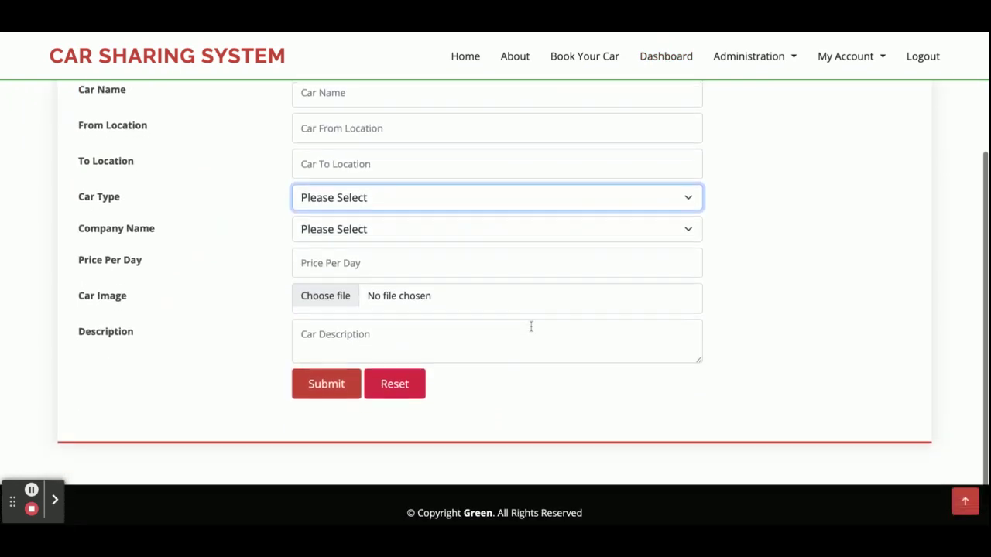
{"action": "scroll", "coordinate": [542, 289], "scroll_direction": "up", "scroll_amount": 3}
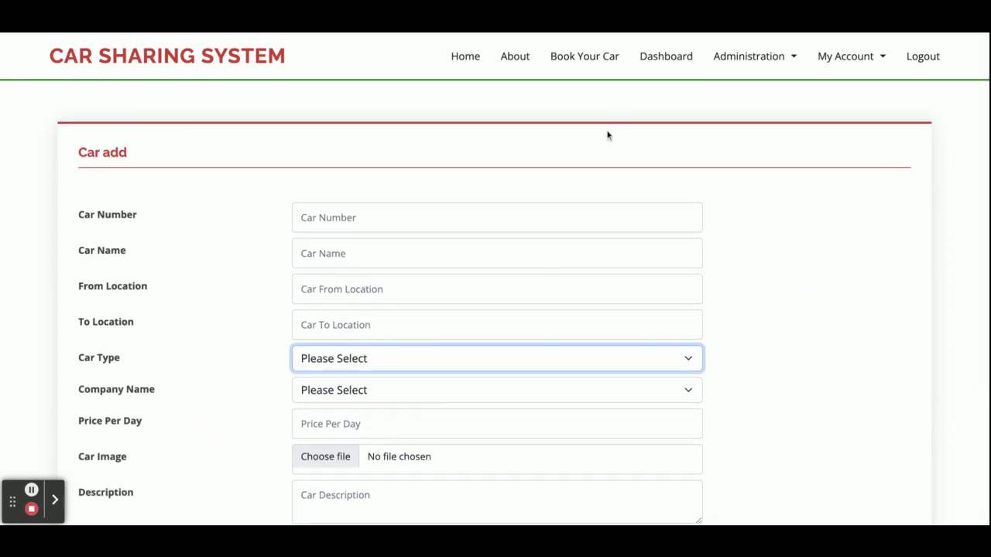
{"action": "left_click", "coordinate": [665, 57]}
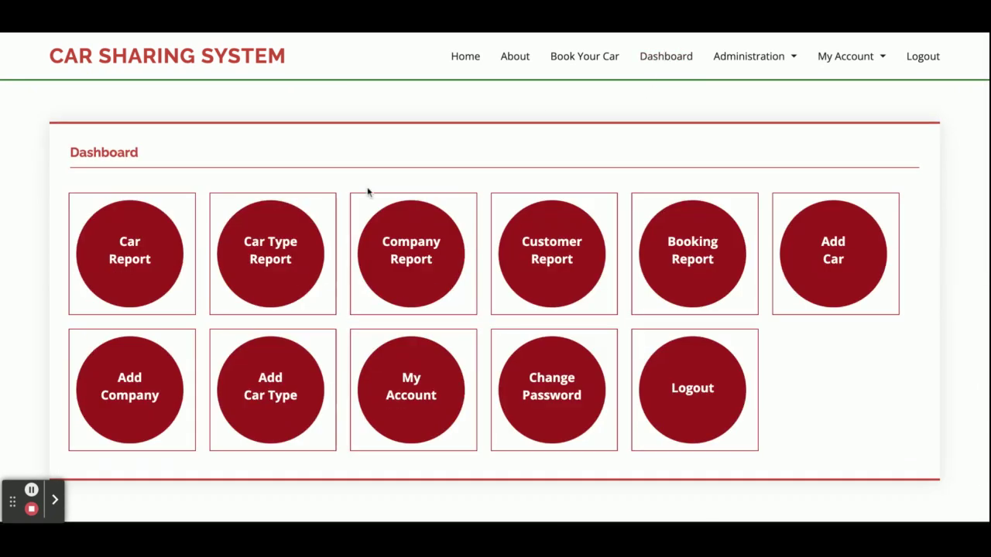
{"action": "left_click", "coordinate": [128, 410]}
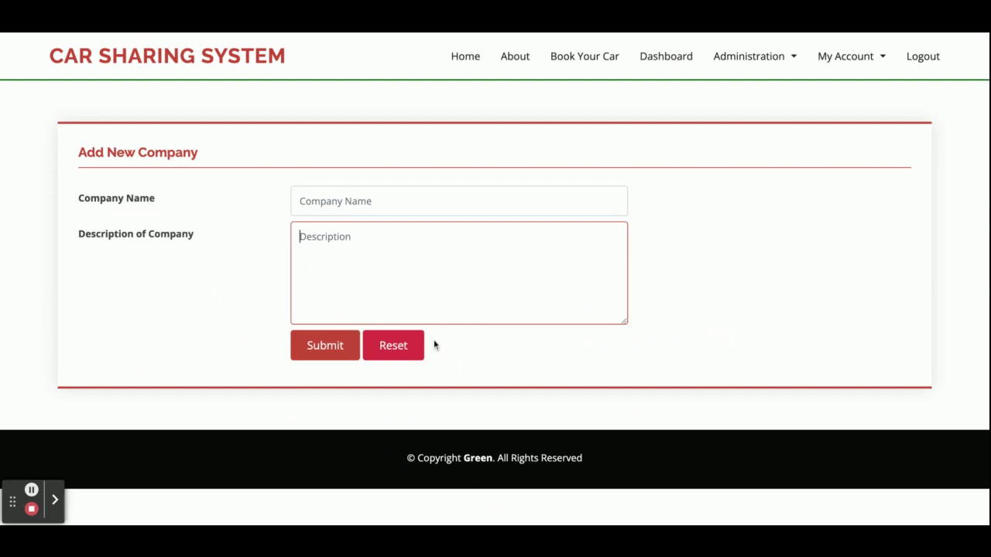
{"action": "left_click", "coordinate": [665, 59]}
{"action": "left_click", "coordinate": [304, 377]}
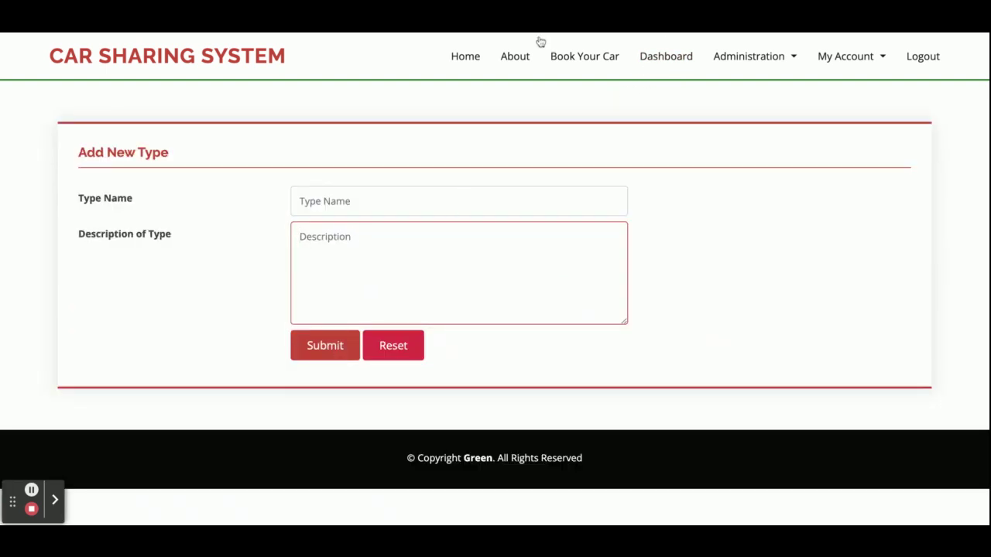
{"action": "left_click", "coordinate": [657, 56]}
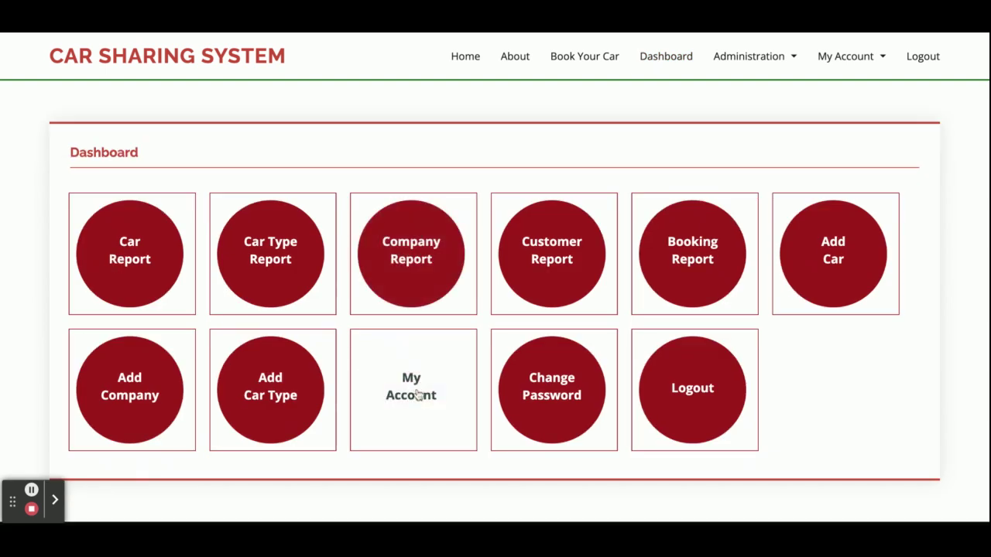
{"action": "left_click", "coordinate": [417, 396]}
{"action": "scroll", "coordinate": [463, 345], "scroll_direction": "down", "scroll_amount": 5}
{"action": "scroll", "coordinate": [463, 346], "scroll_direction": "up", "scroll_amount": 5}
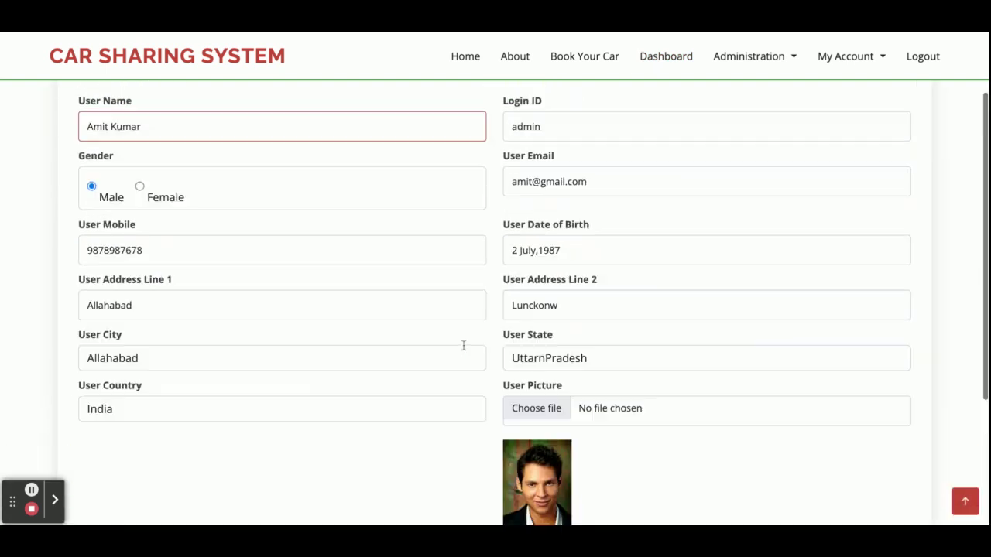
{"action": "left_click", "coordinate": [749, 55]}
{"action": "left_click", "coordinate": [674, 69]}
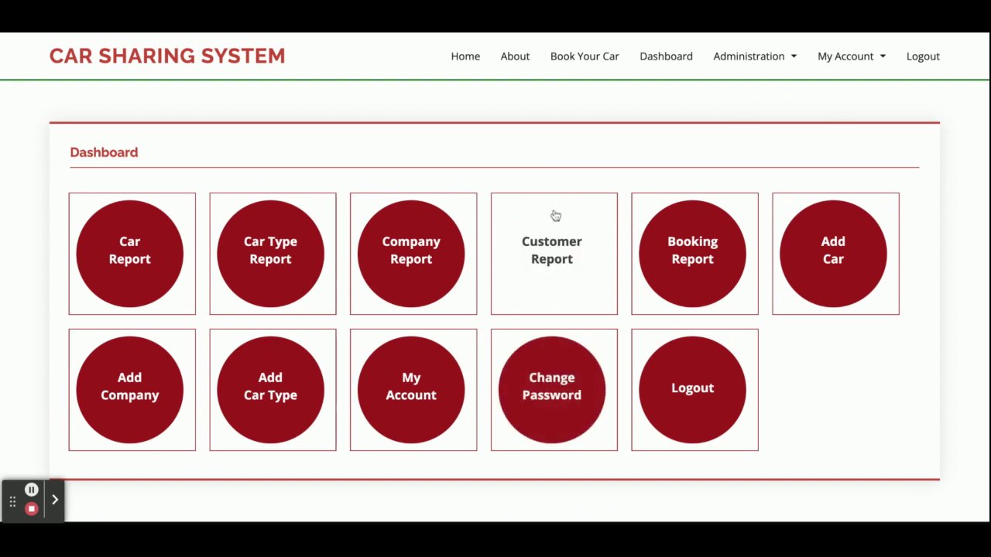
{"action": "scroll", "coordinate": [603, 166], "scroll_direction": "up", "scroll_amount": 1}
{"action": "scroll", "coordinate": [603, 166], "scroll_direction": "down", "scroll_amount": 1}
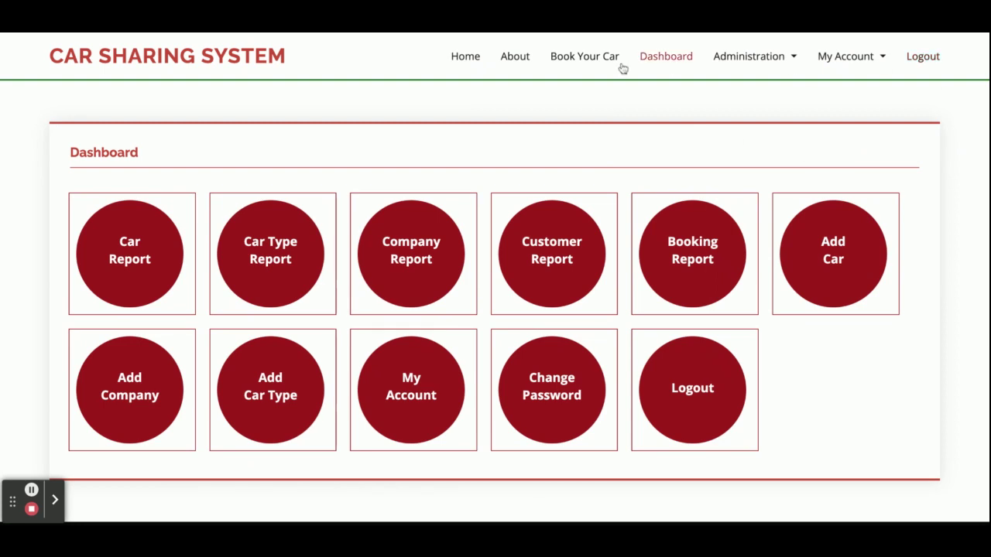
{"action": "left_click", "coordinate": [918, 72]}
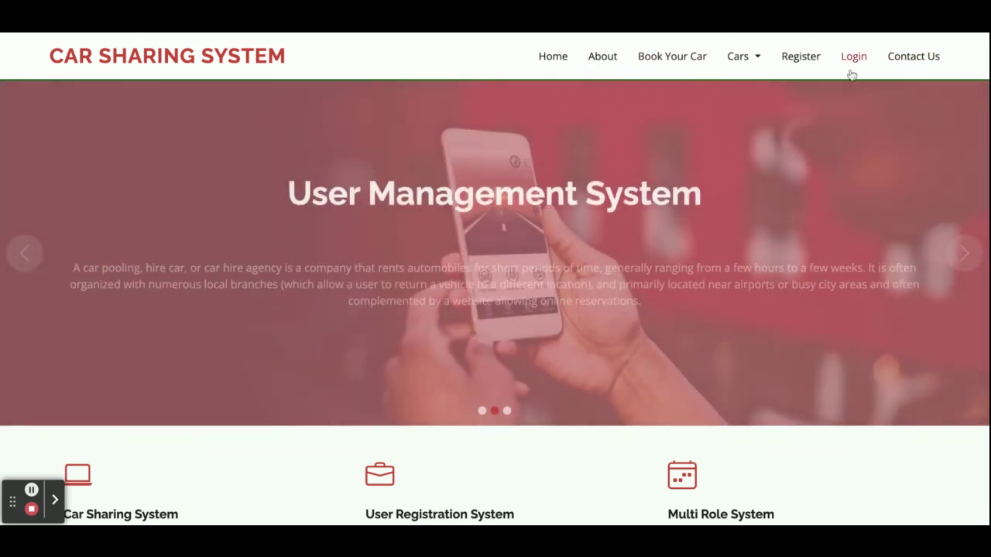
Step: Replace the prefilled username with 'customer' and submit the login
{"action": "left_click", "coordinate": [851, 72]}
{"action": "double_click", "coordinate": [215, 226]}
{"action": "type", "text": "customer"}
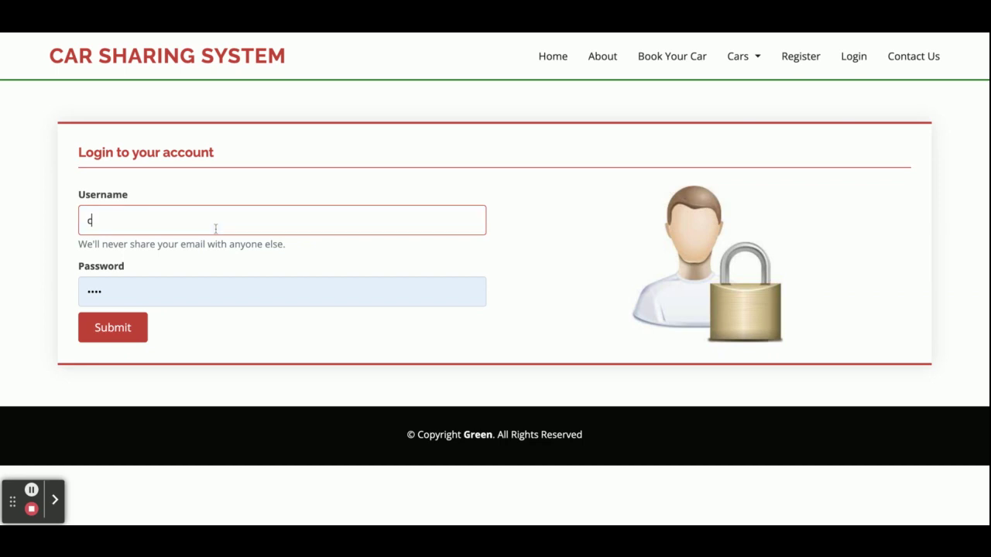
{"action": "left_click", "coordinate": [142, 328]}
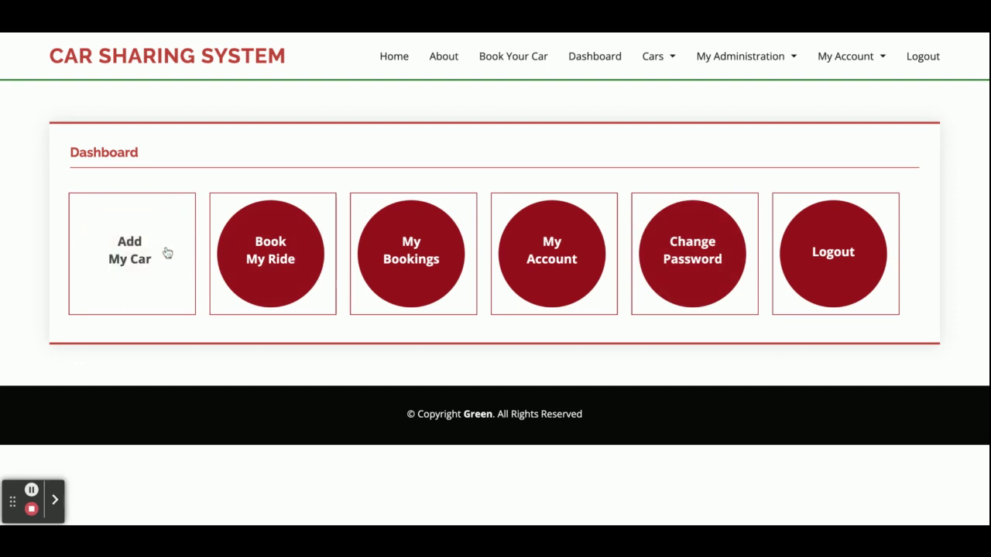
Step: Look over the Add My Car form and the empty car search page, returning to Dashboard
{"action": "left_click", "coordinate": [123, 263]}
{"action": "scroll", "coordinate": [344, 281], "scroll_direction": "down", "scroll_amount": 3}
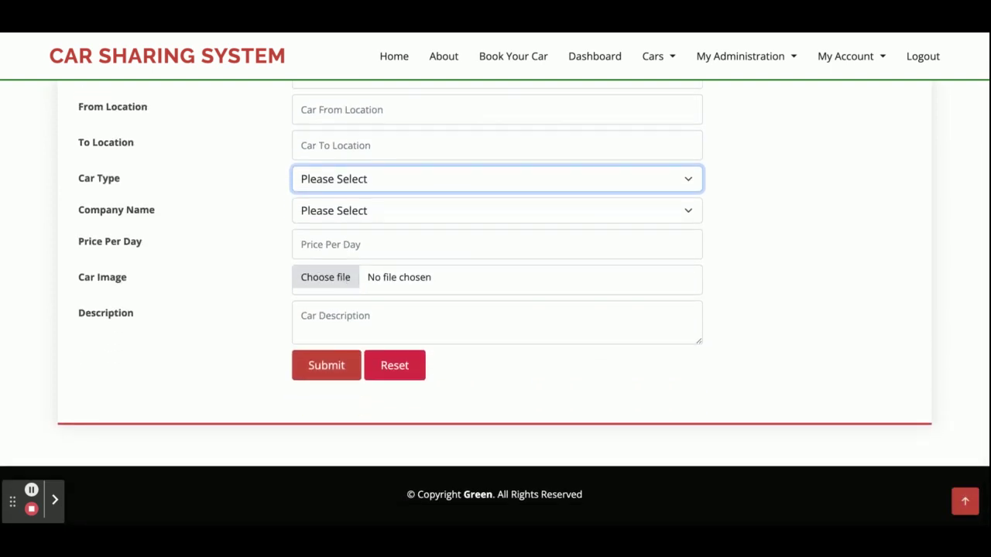
{"action": "scroll", "coordinate": [495, 310], "scroll_direction": "up", "scroll_amount": 3}
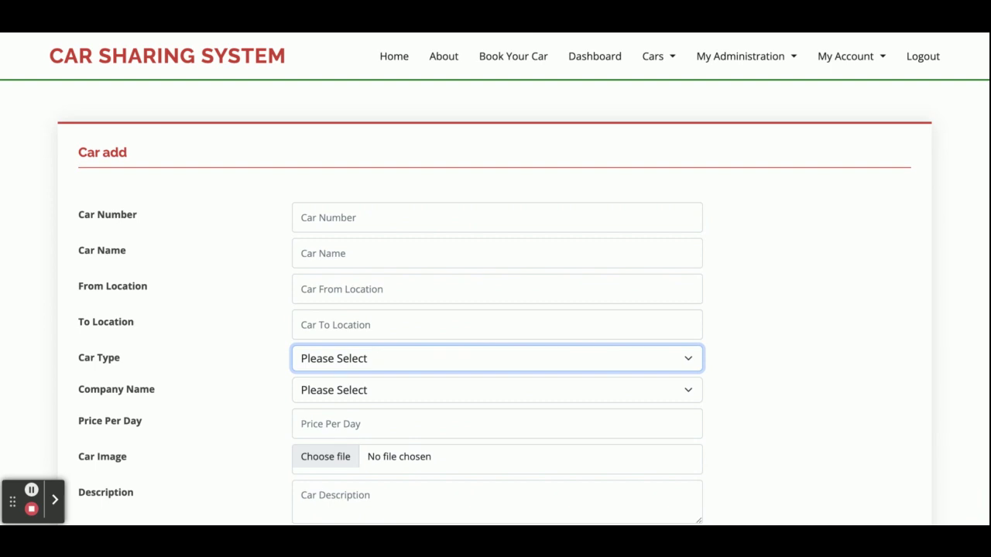
{"action": "left_click", "coordinate": [501, 65]}
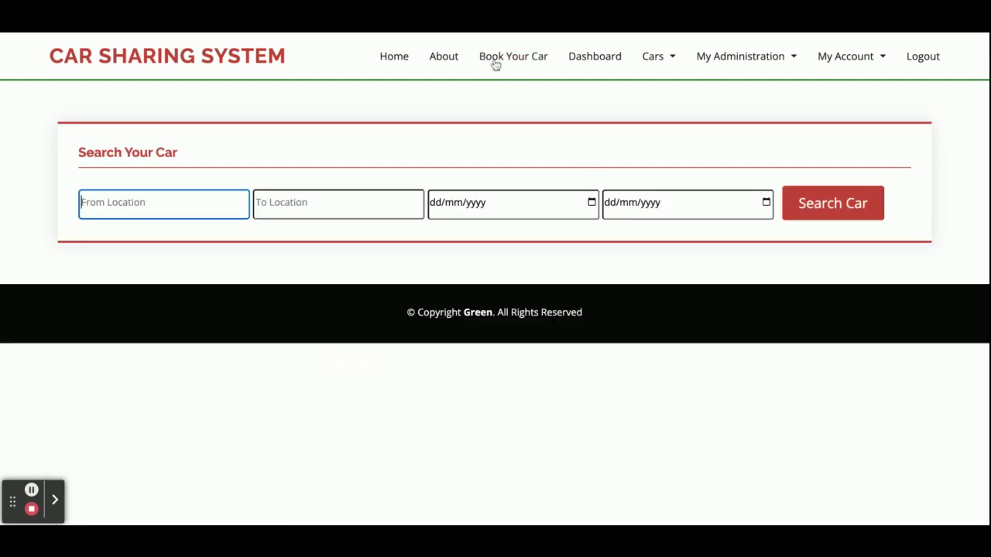
{"action": "left_click", "coordinate": [576, 58]}
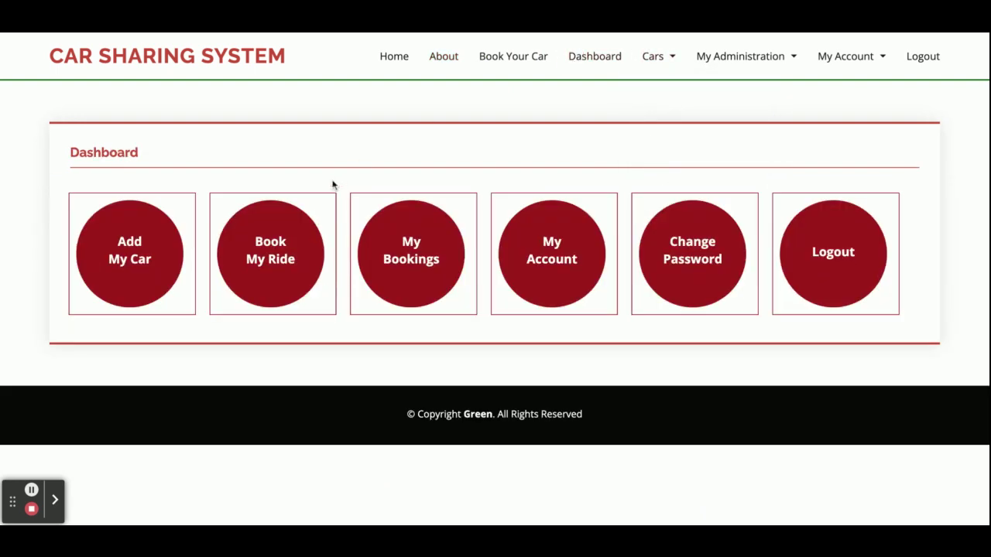
{"action": "left_click", "coordinate": [290, 273]}
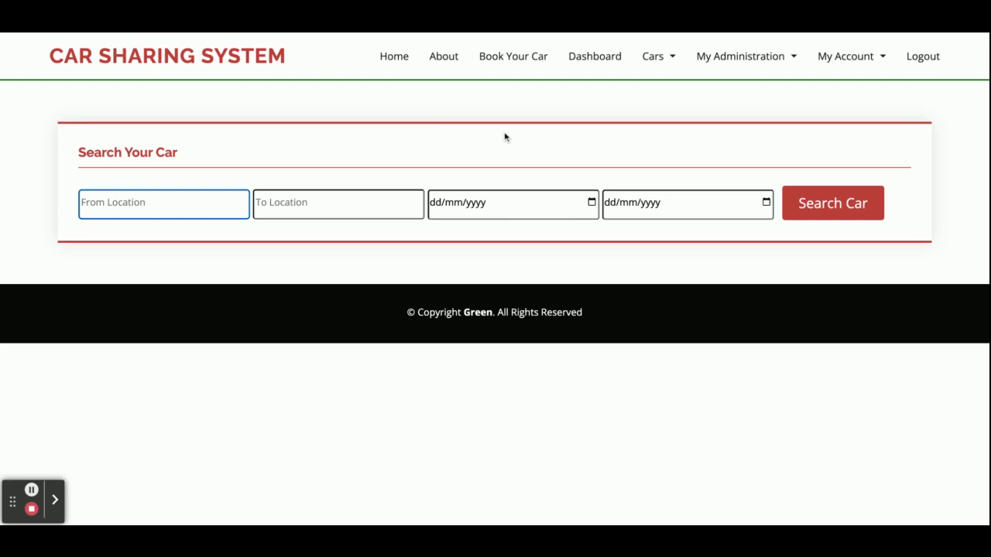
{"action": "left_click", "coordinate": [604, 66]}
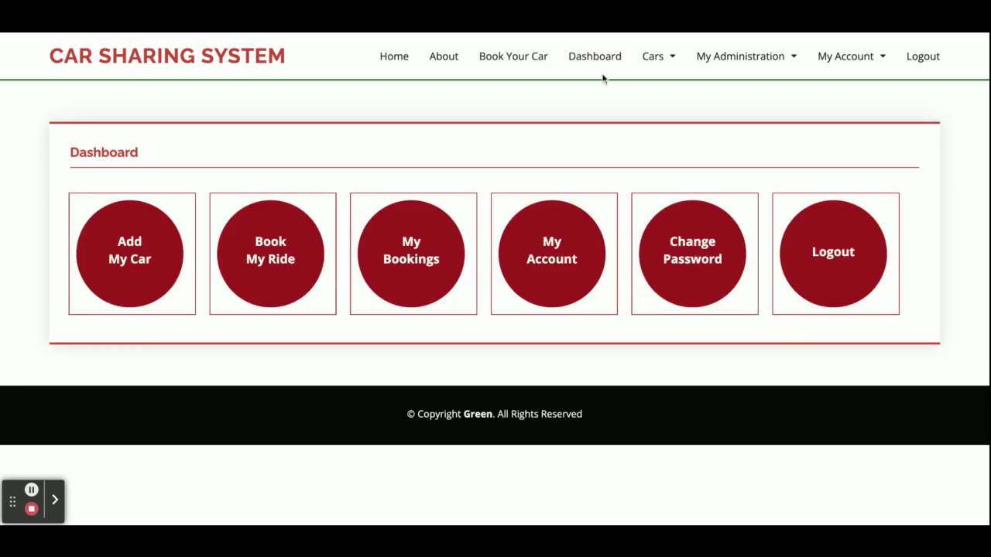
Step: View My Bookings, booking 11's details, My Account and Change Password, then car search
{"action": "left_click", "coordinate": [426, 285]}
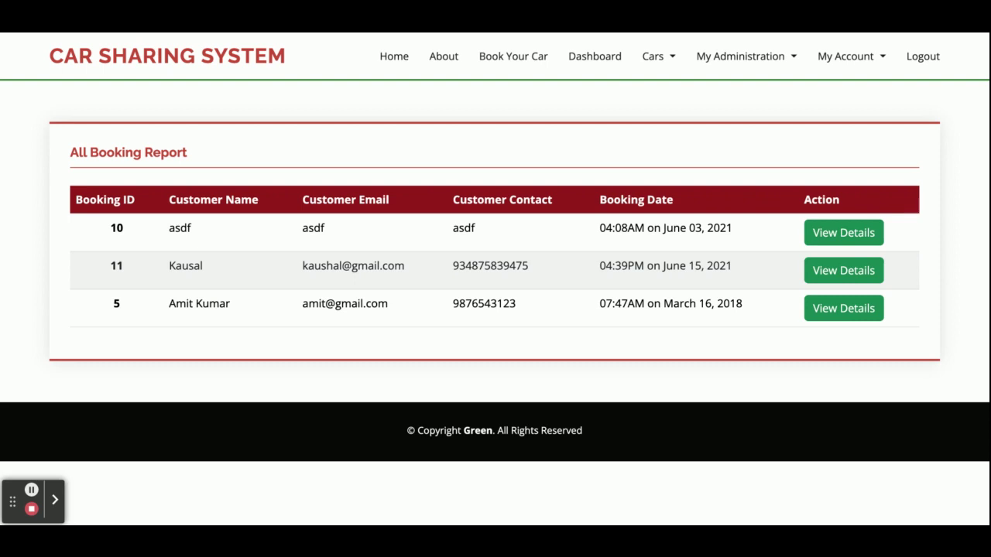
{"action": "left_click", "coordinate": [842, 273]}
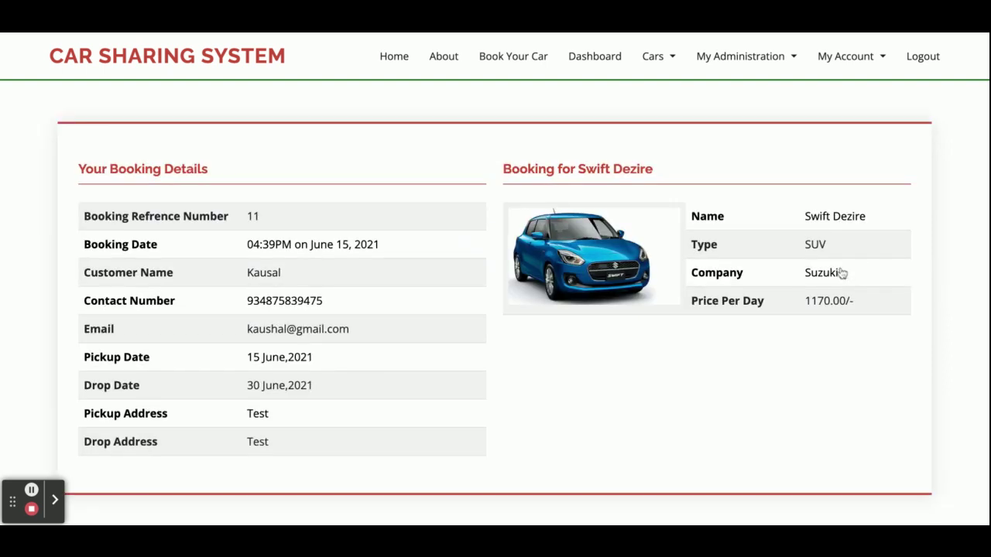
{"action": "left_click", "coordinate": [585, 58]}
{"action": "left_click", "coordinate": [577, 268]}
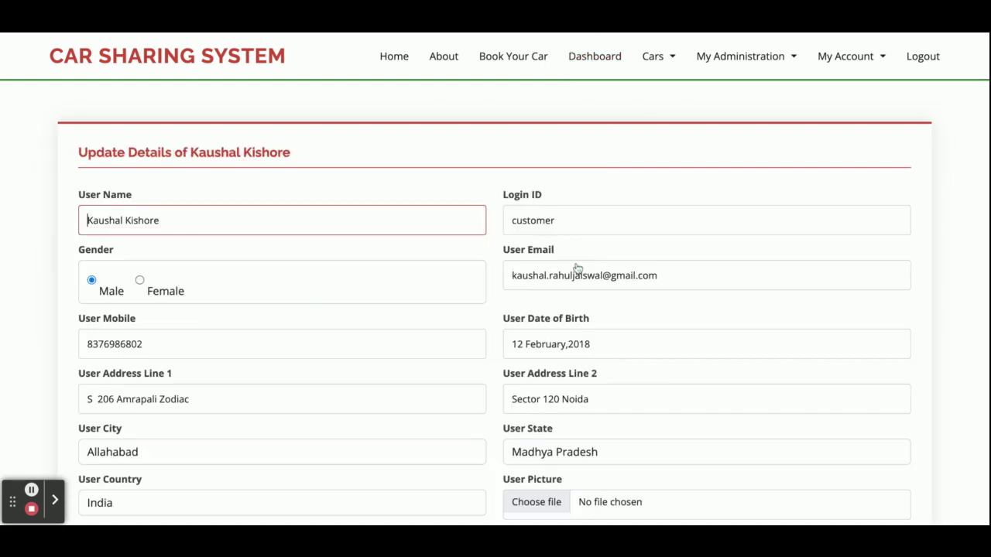
{"action": "scroll", "coordinate": [681, 287], "scroll_direction": "down", "scroll_amount": 4}
{"action": "scroll", "coordinate": [651, 174], "scroll_direction": "up", "scroll_amount": 4}
{"action": "left_click", "coordinate": [594, 56]}
{"action": "left_click", "coordinate": [698, 263]}
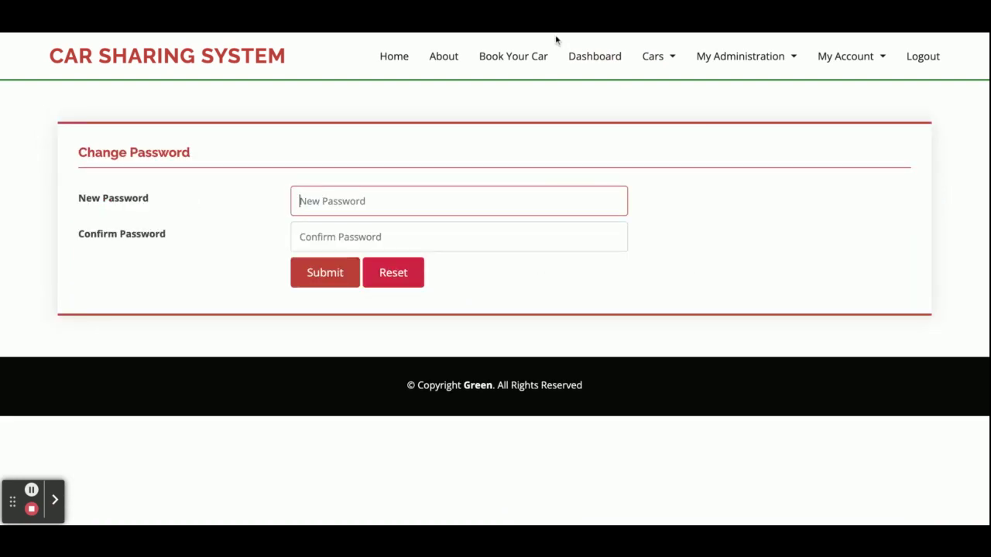
{"action": "left_click", "coordinate": [526, 57]}
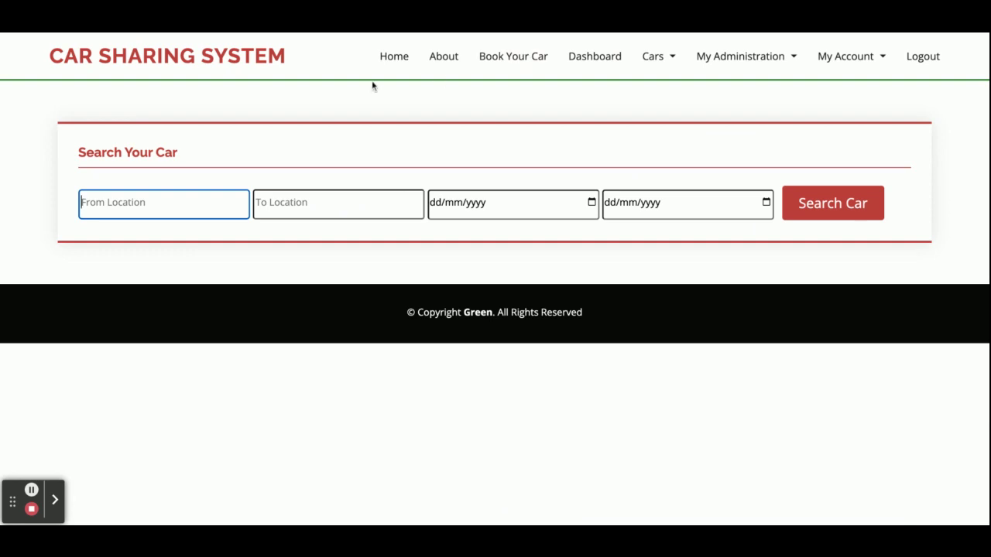
Step: Search cars from noida to delhi with pickup and return dates 22/02/2023
{"action": "type", "text": "noida"}
{"action": "left_click", "coordinate": [330, 203]}
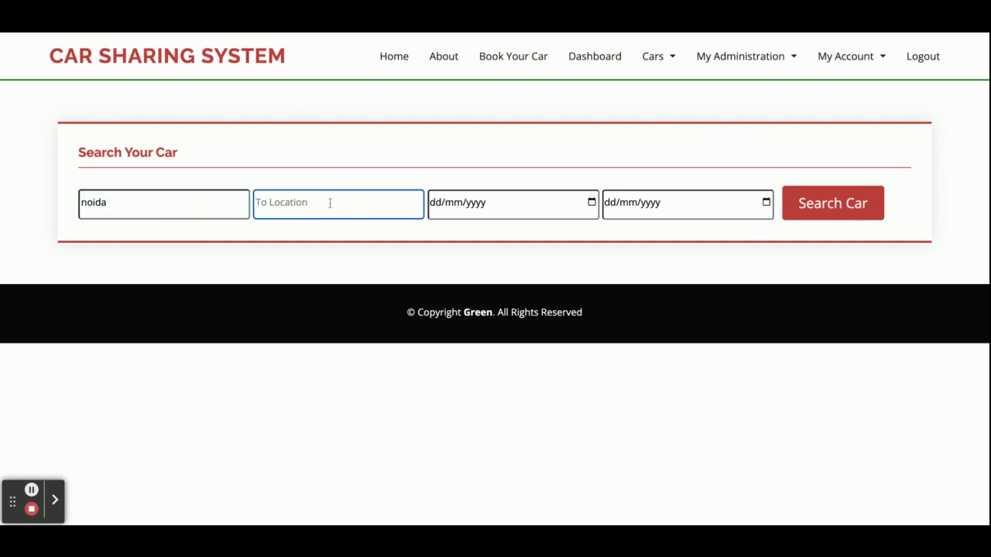
{"action": "type", "text": "delhi"}
{"action": "left_click", "coordinate": [588, 207]}
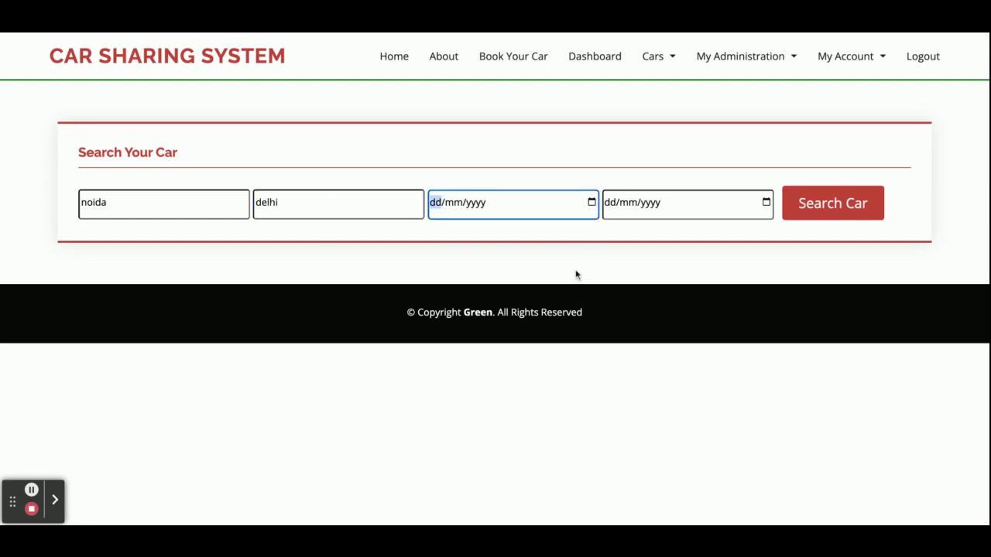
{"action": "type", "text": "22022023"}
{"action": "left_click", "coordinate": [758, 207]}
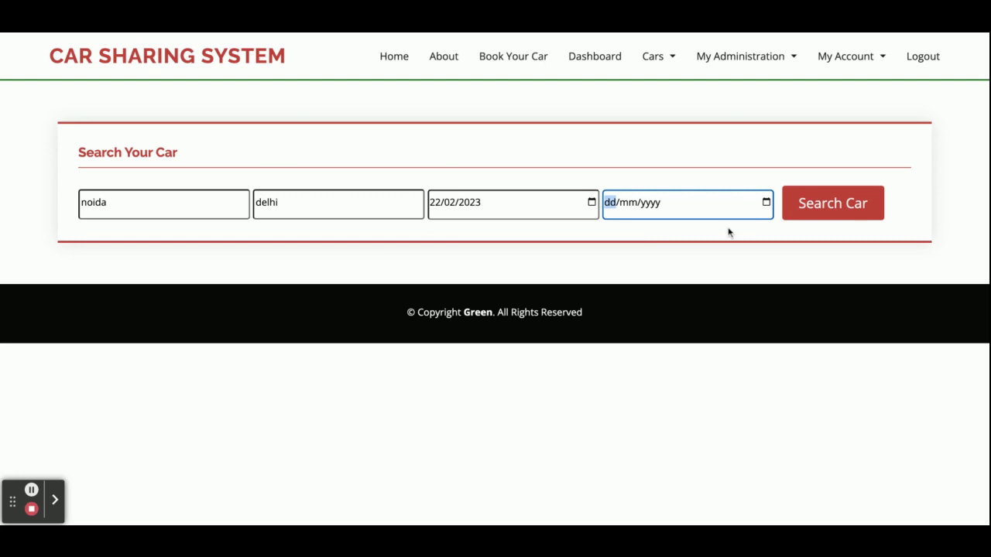
{"action": "type", "text": "22022023"}
{"action": "left_click", "coordinate": [844, 215]}
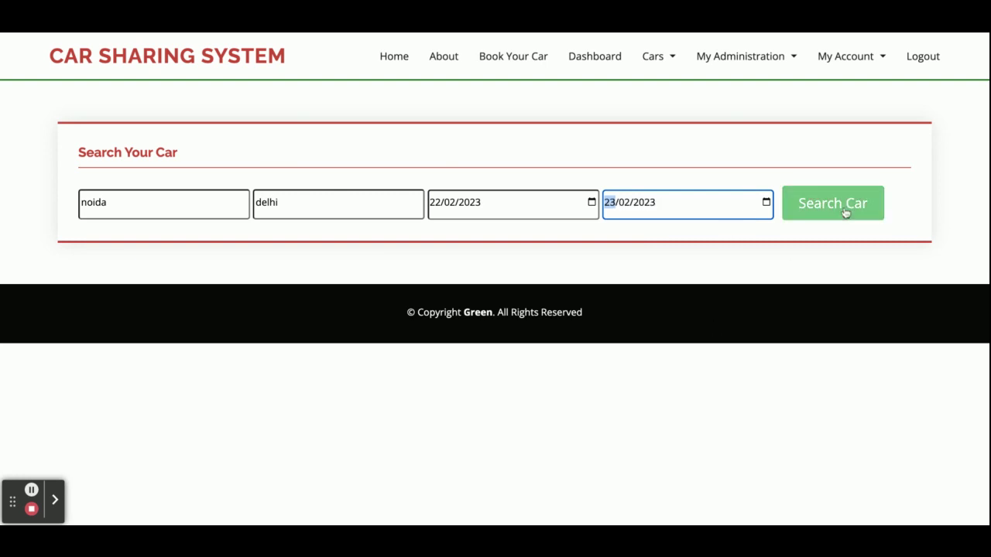
{"action": "scroll", "coordinate": [391, 404], "scroll_direction": "down", "scroll_amount": 3}
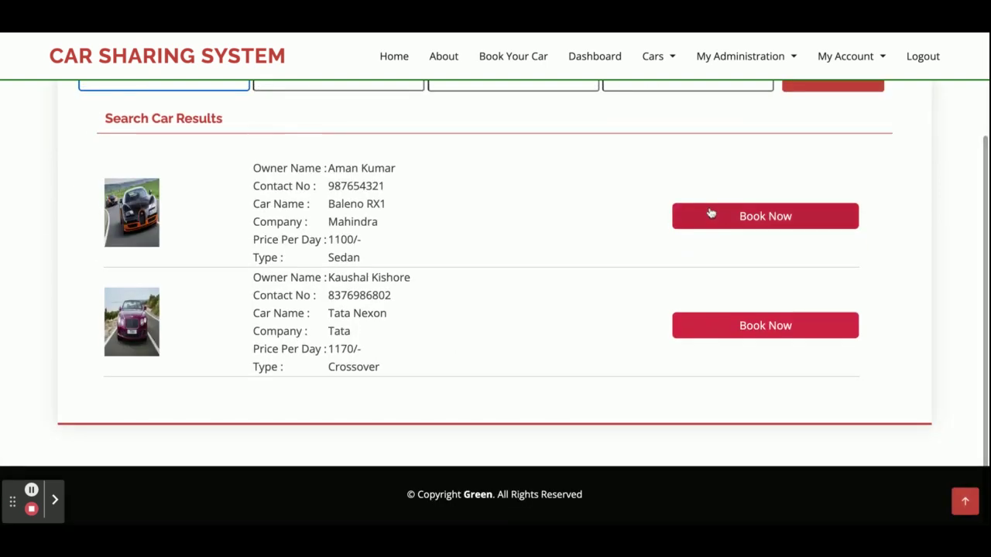
Step: Book the Baleno RX1, filling in the customer's name, contact number and e-mail
{"action": "left_click", "coordinate": [745, 216]}
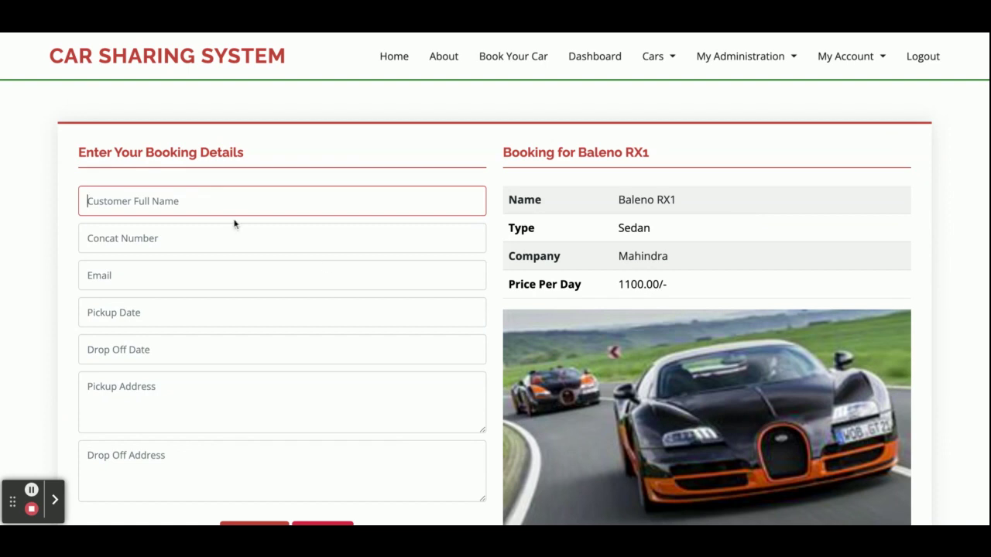
{"action": "scroll", "coordinate": [239, 226], "scroll_direction": "down", "scroll_amount": 2}
{"action": "scroll", "coordinate": [442, 215], "scroll_direction": "up", "scroll_amount": 2}
{"action": "scroll", "coordinate": [688, 158], "scroll_direction": "down", "scroll_amount": 2}
{"action": "scroll", "coordinate": [280, 195], "scroll_direction": "up", "scroll_amount": 2}
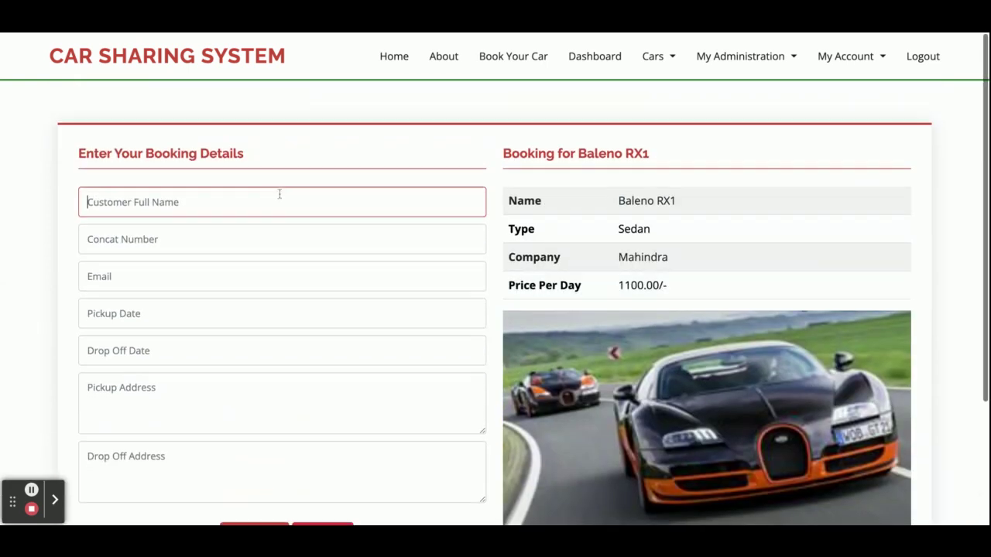
{"action": "type", "text": "Kaushal"}
{"action": "key", "text": "Tab"}
{"action": "left_click", "coordinate": [197, 284]}
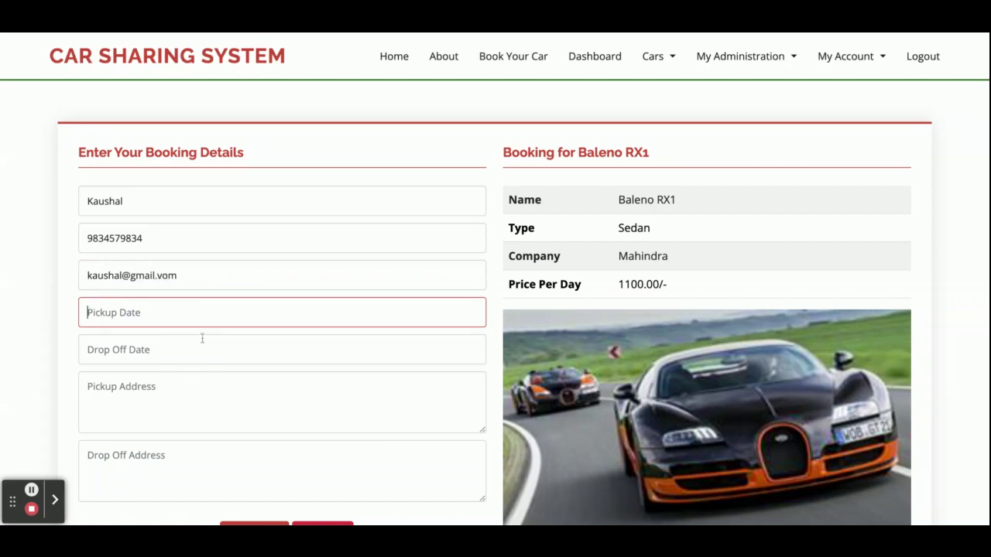
{"action": "type", "text": "12/"}
{"action": "type", "text": "002"}
{"action": "type", "text": "/2"}
{"action": "type", "text": "022"}
Step: Copy the pickup date to drop-off, enter addresses Nodia and Delhi, and submit the booking
{"action": "key", "text": "Tab"}
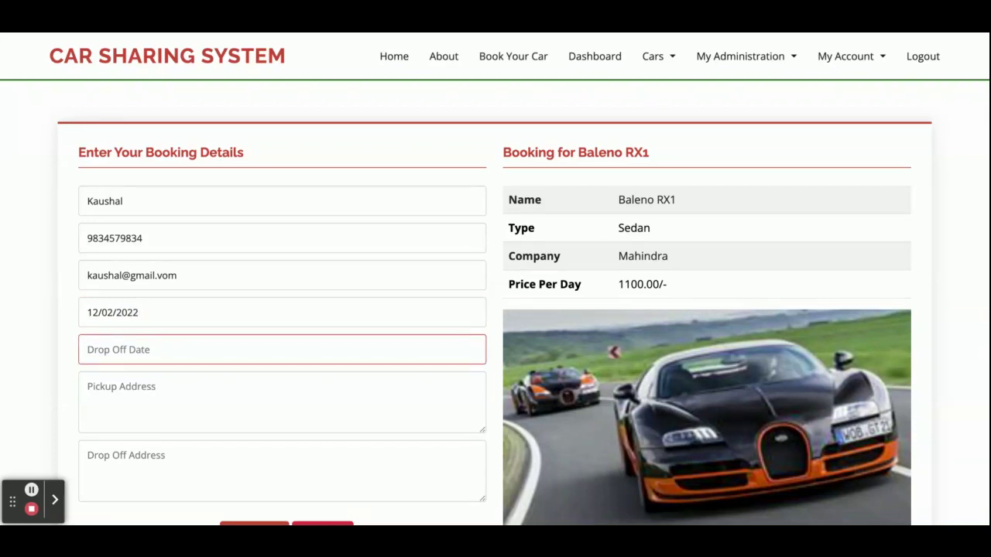
{"action": "triple_click", "coordinate": [116, 314]}
{"action": "key", "text": "ctrl+c"}
{"action": "left_click", "coordinate": [117, 349]}
{"action": "key", "text": "ctrl+v"}
{"action": "left_click", "coordinate": [119, 394]}
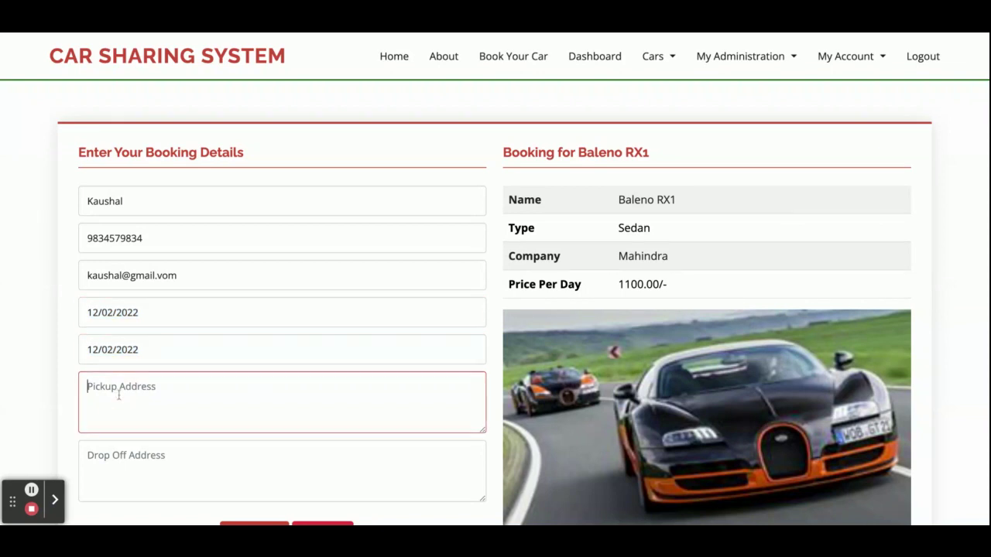
{"action": "type", "text": "Nodia"}
{"action": "type", "text": "elhi"}
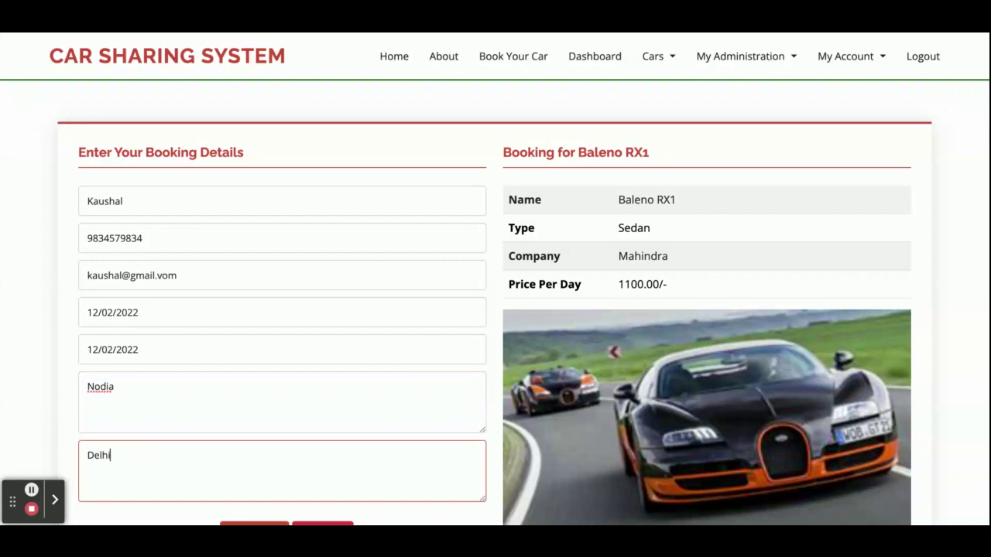
{"action": "scroll", "coordinate": [141, 418], "scroll_direction": "down", "scroll_amount": 2}
{"action": "left_click", "coordinate": [254, 380]}
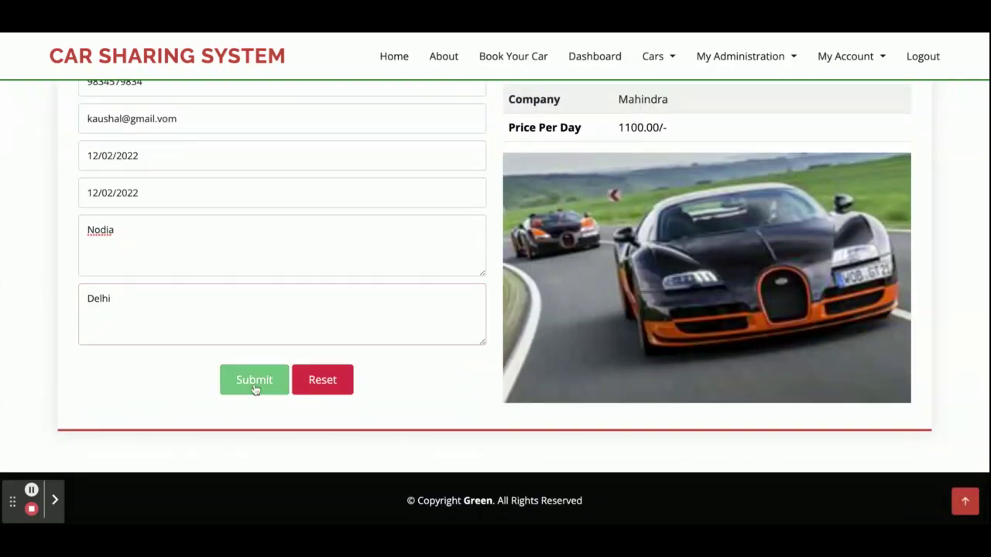
{"action": "scroll", "coordinate": [394, 316], "scroll_direction": "down", "scroll_amount": 2}
{"action": "scroll", "coordinate": [393, 317], "scroll_direction": "up", "scroll_amount": 2}
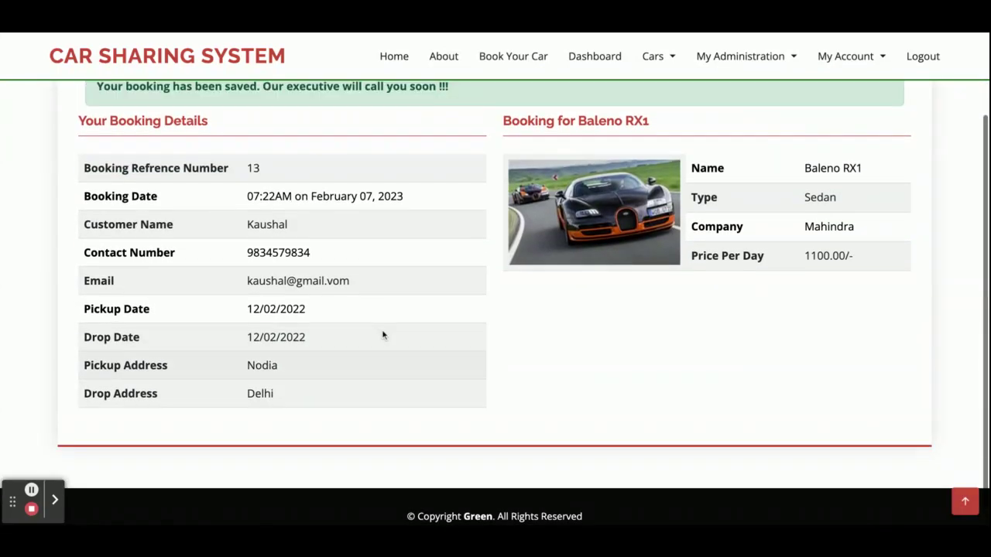
Step: Open the Customer Bookings report, then My Bookings, from My Administration
{"action": "left_click", "coordinate": [735, 59]}
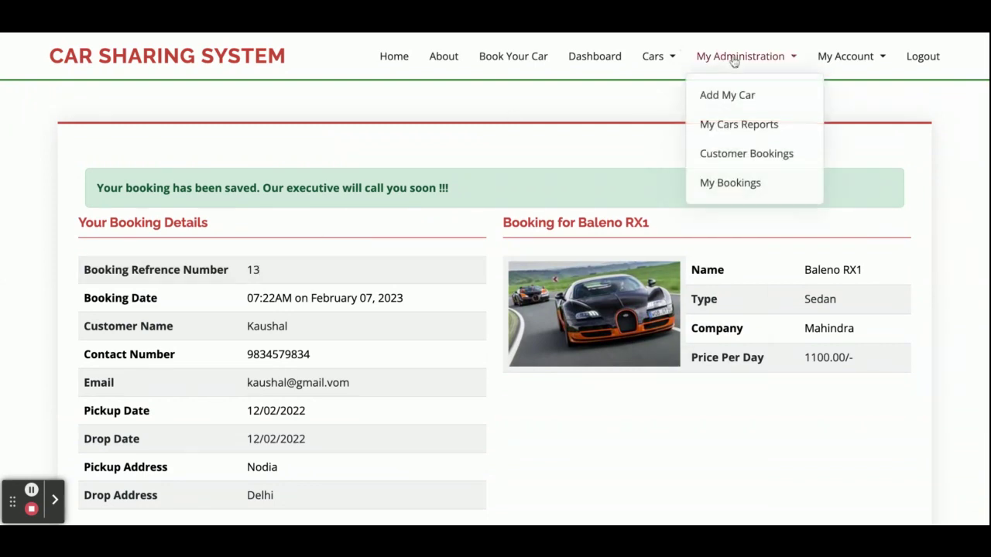
{"action": "left_click", "coordinate": [740, 159]}
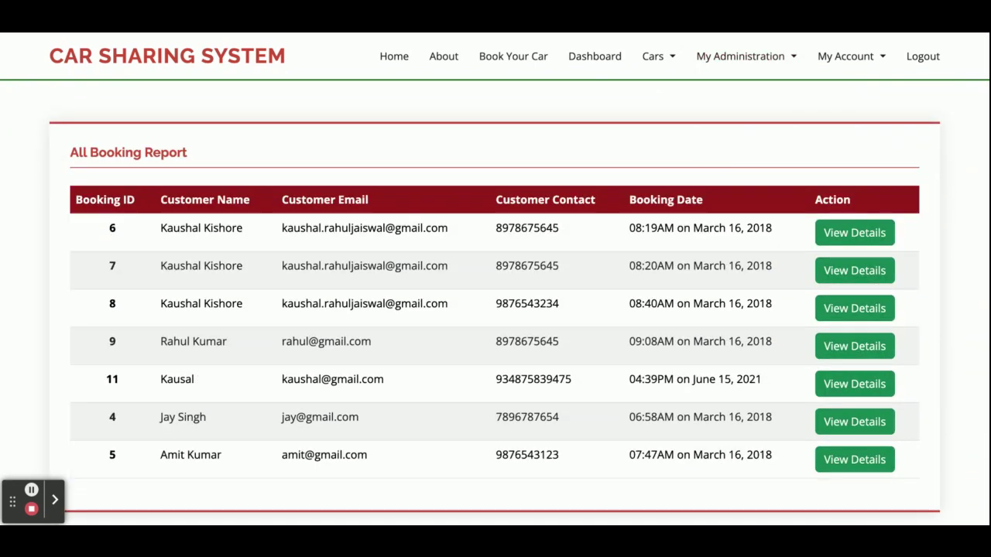
{"action": "left_click", "coordinate": [724, 61]}
{"action": "left_click", "coordinate": [740, 177]}
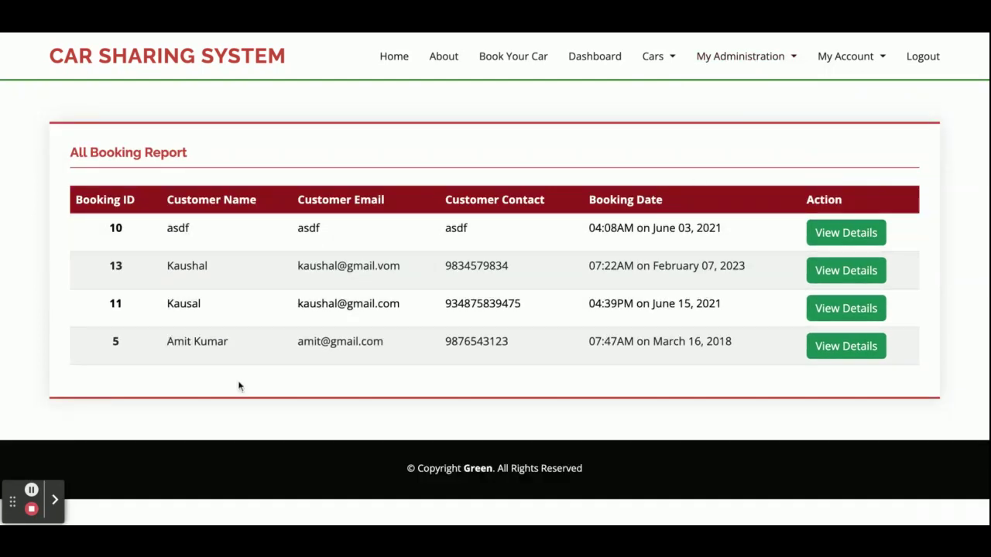
Step: View booking 11's details, then log out
{"action": "double_click", "coordinate": [115, 305]}
{"action": "left_click", "coordinate": [866, 306]}
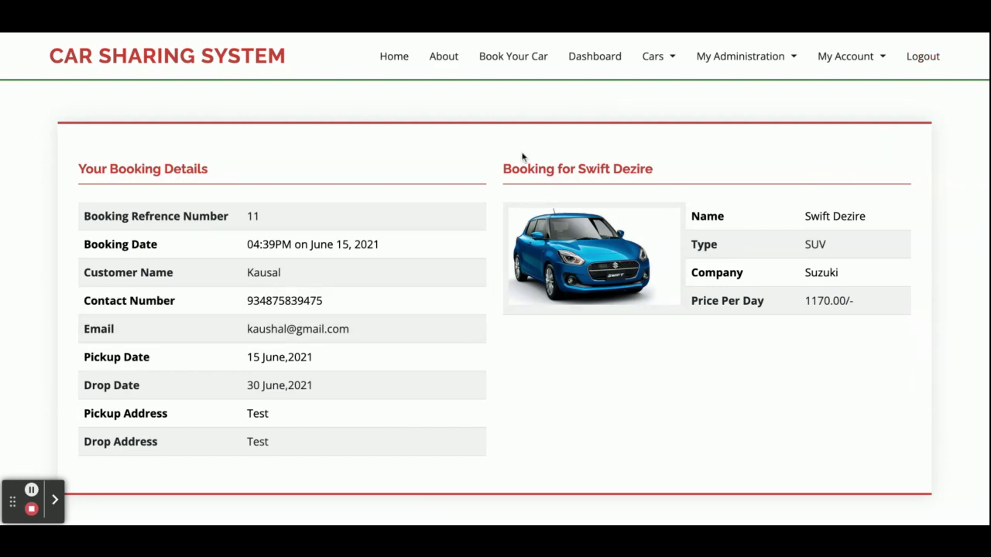
{"action": "mouse_move", "coordinate": [773, 61]}
{"action": "mouse_move", "coordinate": [652, 61]}
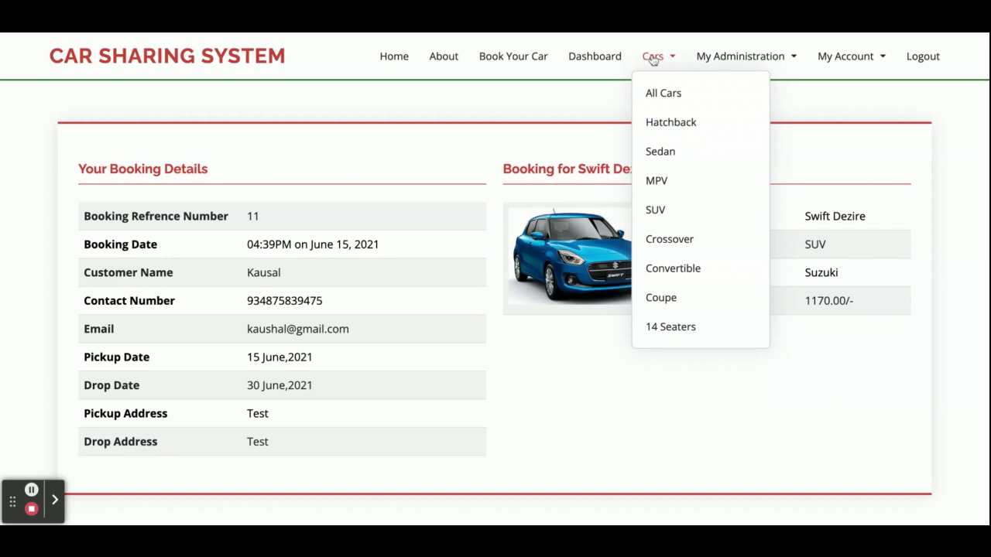
{"action": "left_click", "coordinate": [935, 56]}
{"action": "mouse_move", "coordinate": [739, 56]}
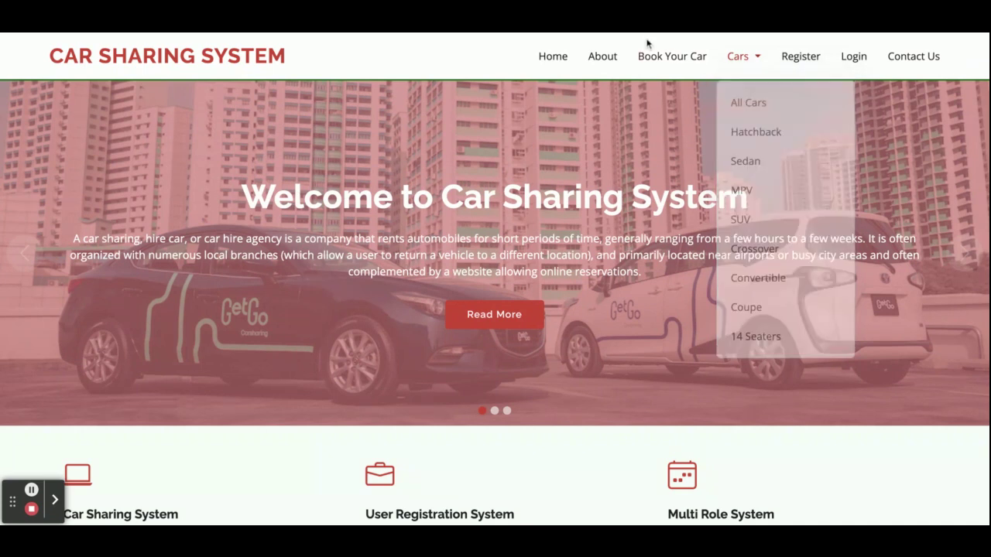
{"action": "left_click", "coordinate": [853, 56]}
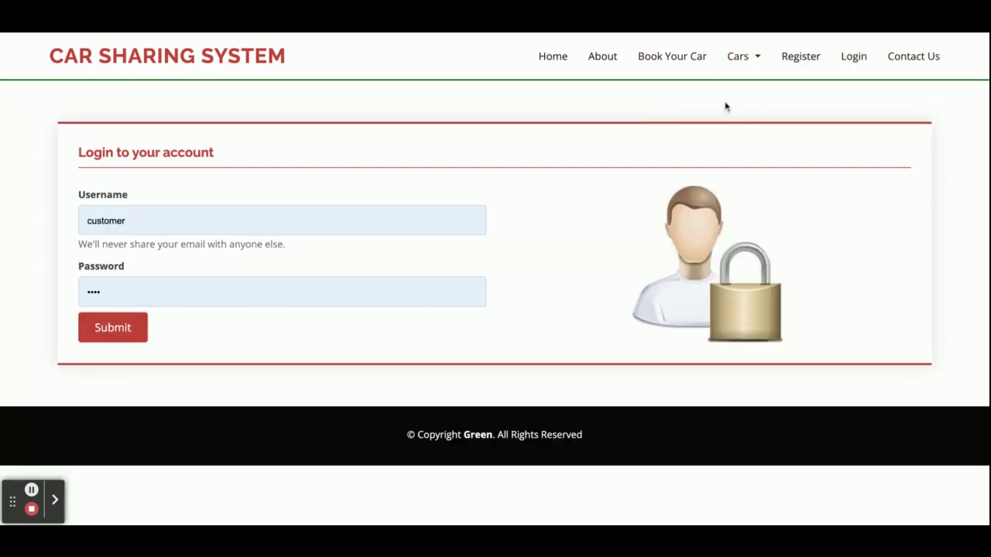
{"action": "left_click", "coordinate": [109, 327]}
{"action": "mouse_move", "coordinate": [748, 70]}
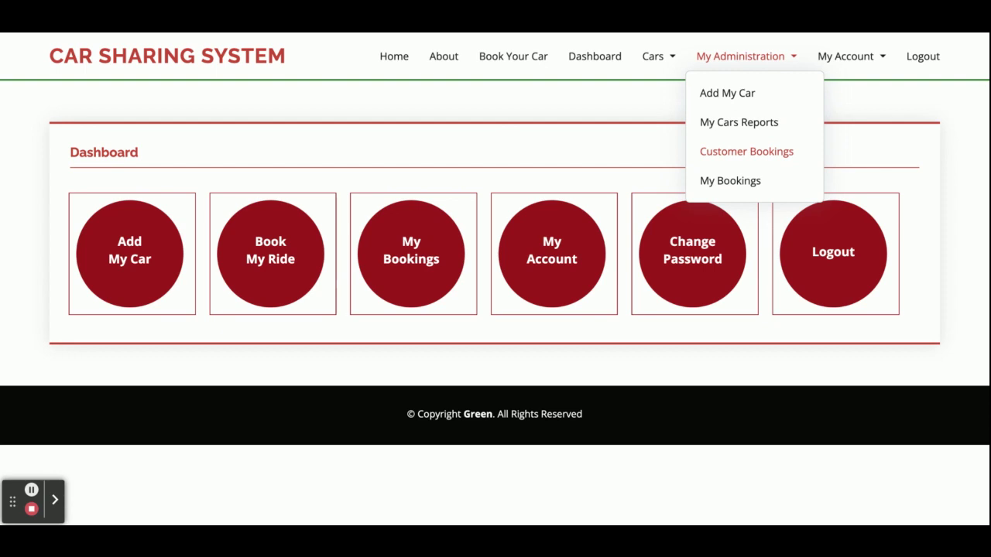
{"action": "left_click", "coordinate": [743, 151]}
{"action": "scroll", "coordinate": [535, 332], "scroll_direction": "down", "scroll_amount": 1}
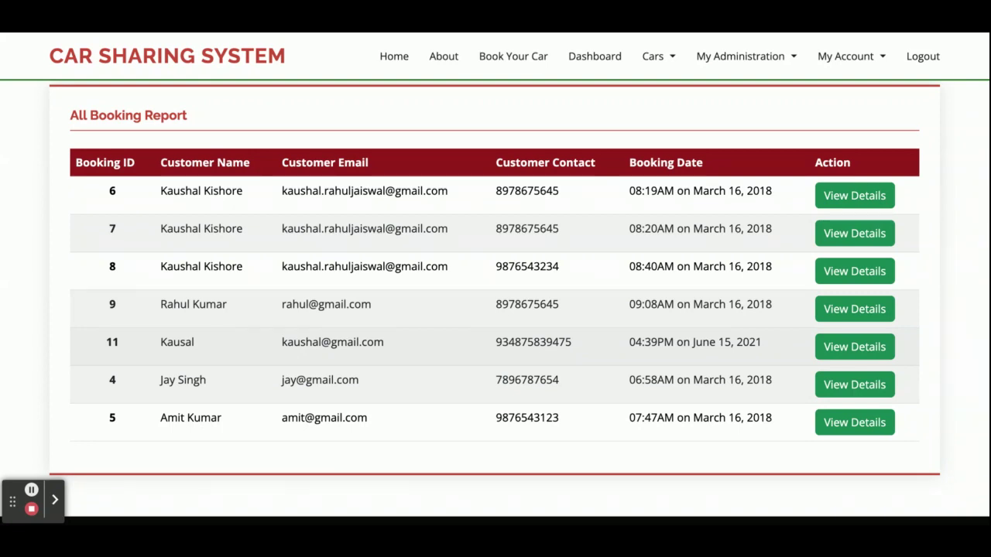
{"action": "left_click", "coordinate": [875, 355]}
{"action": "left_click", "coordinate": [921, 58]}
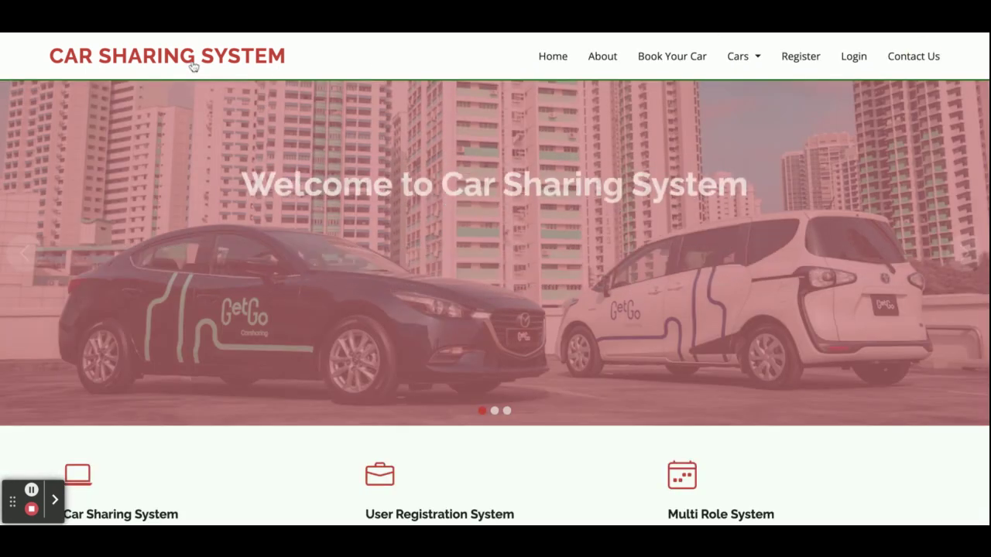